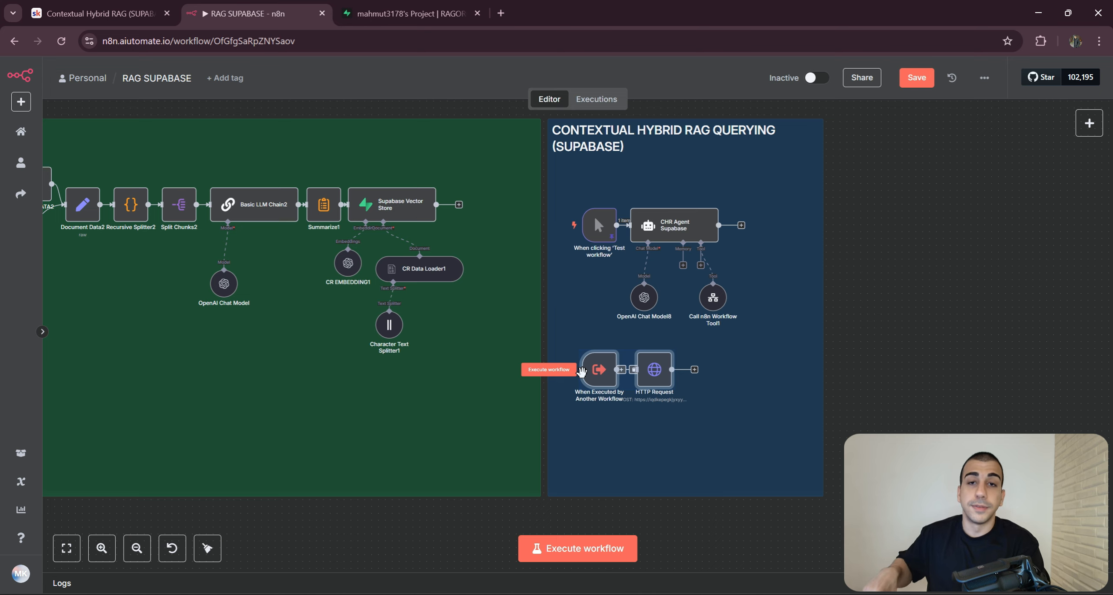
# - Switch to Supabase and open the project's Edge Functions page
pyautogui.scroll(-2, 630, 367)
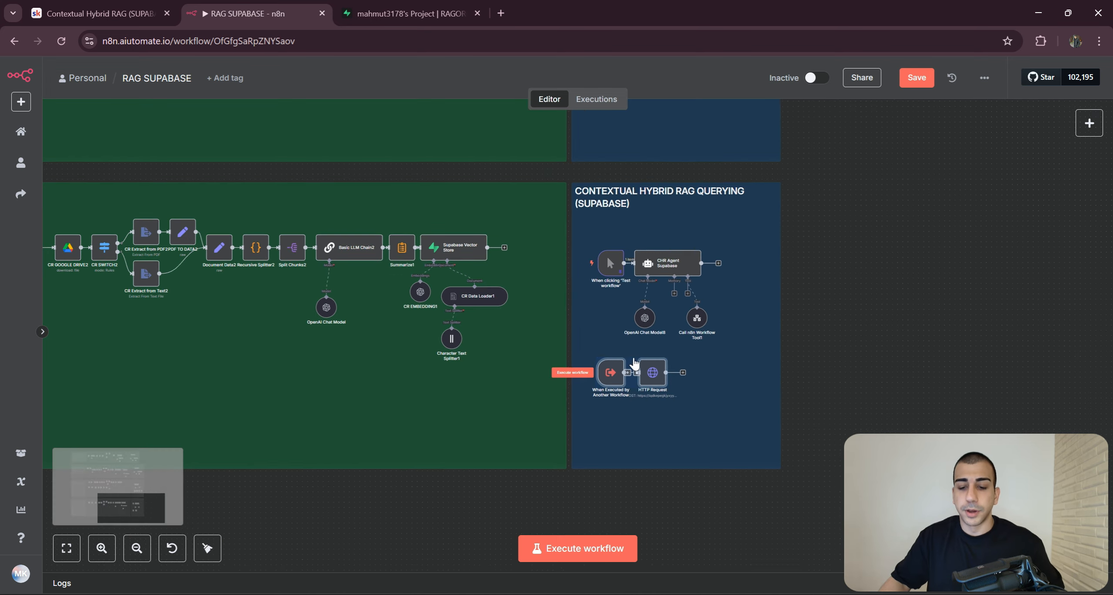
pyautogui.moveTo(777, 404); pyautogui.dragTo(915, 411)
pyautogui.scroll(-2, 914, 410)
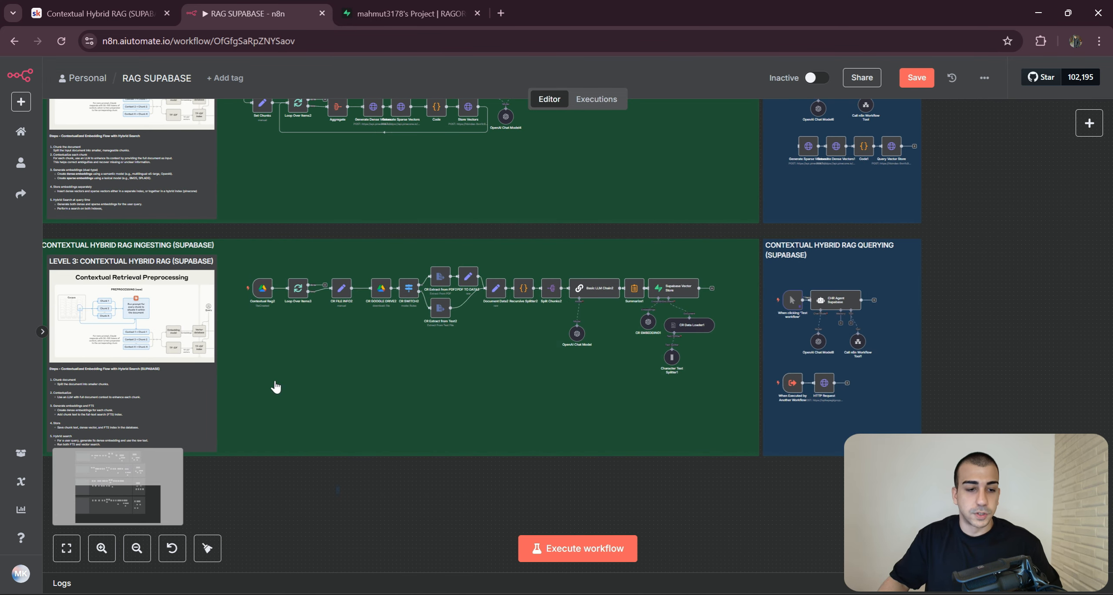
pyautogui.click(434, 12)
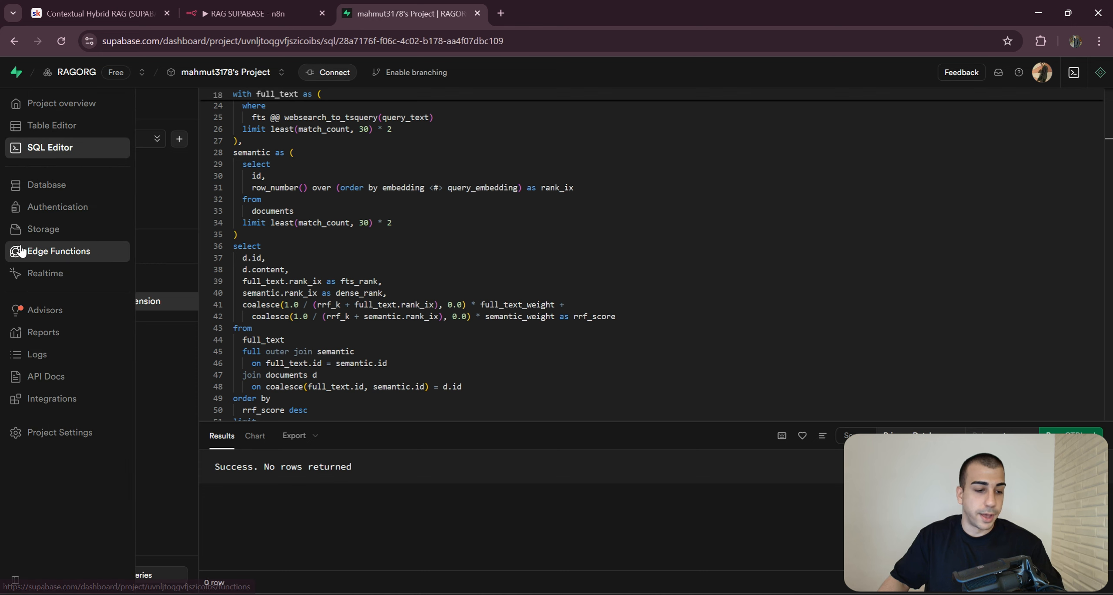
pyautogui.click(46, 253)
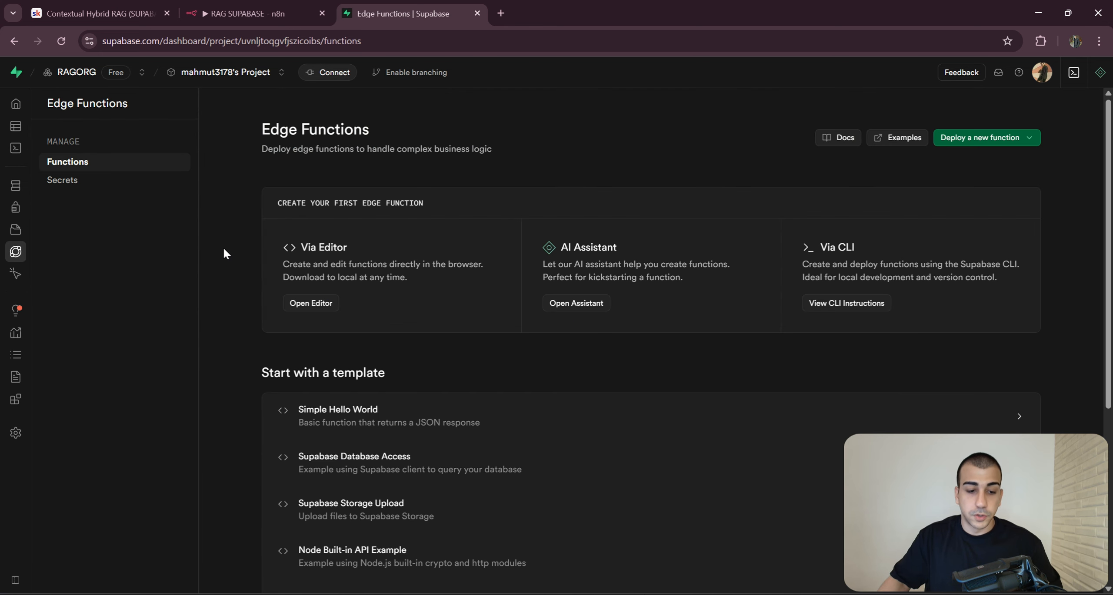
pyautogui.moveTo(29, 263)
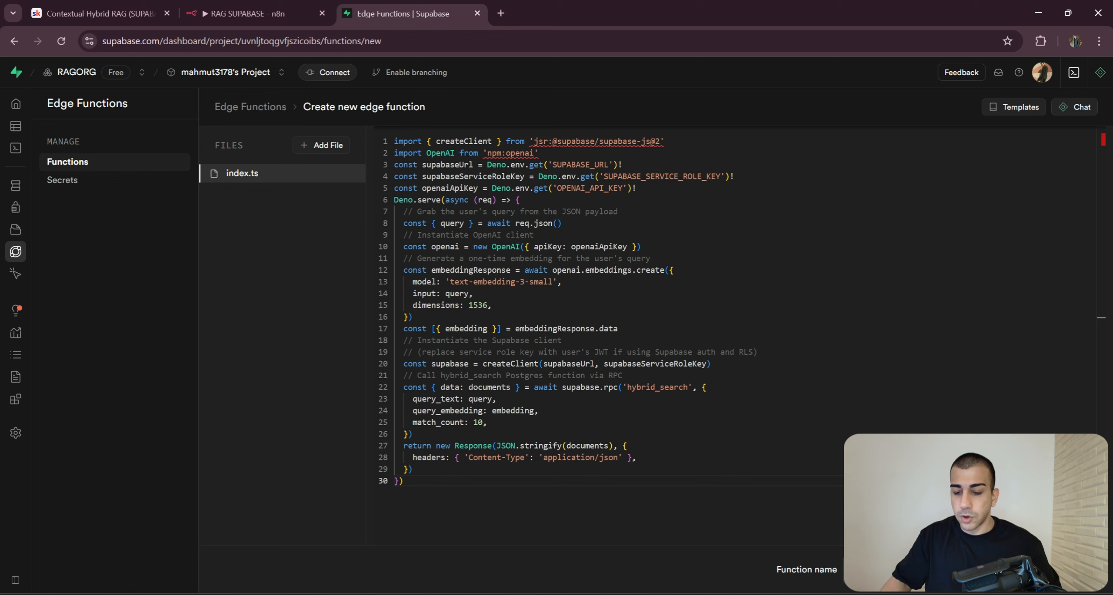
# - Name the new edge function query-db
pyautogui.write('query-d')
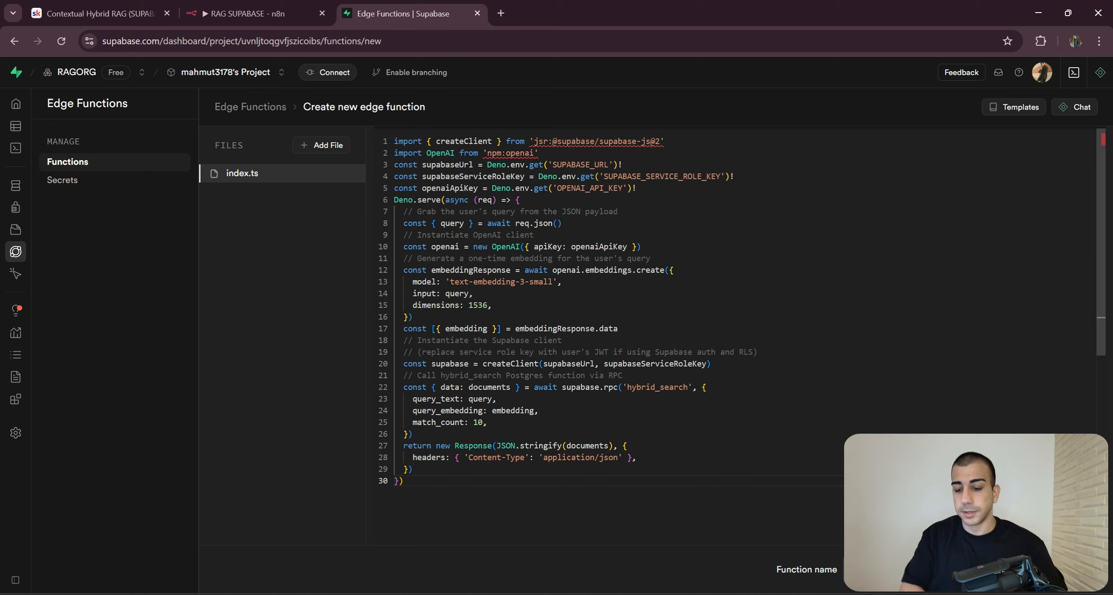
pyautogui.write('b')
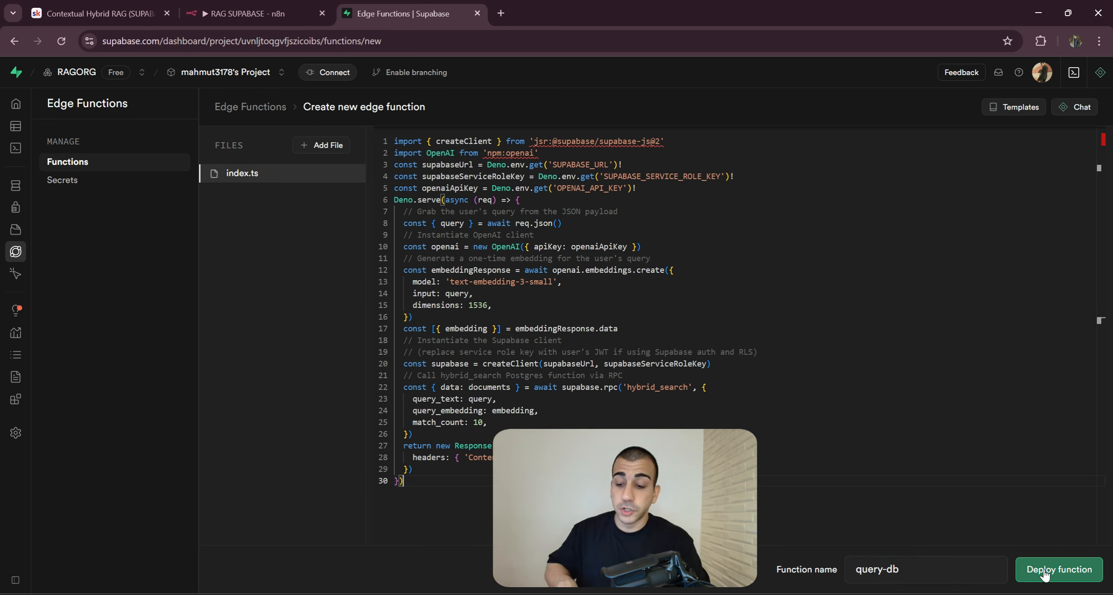
# - Generate a new secret key on the OpenAI platform, copy it and return to Supabase
pyautogui.doubleClick(589, 188)
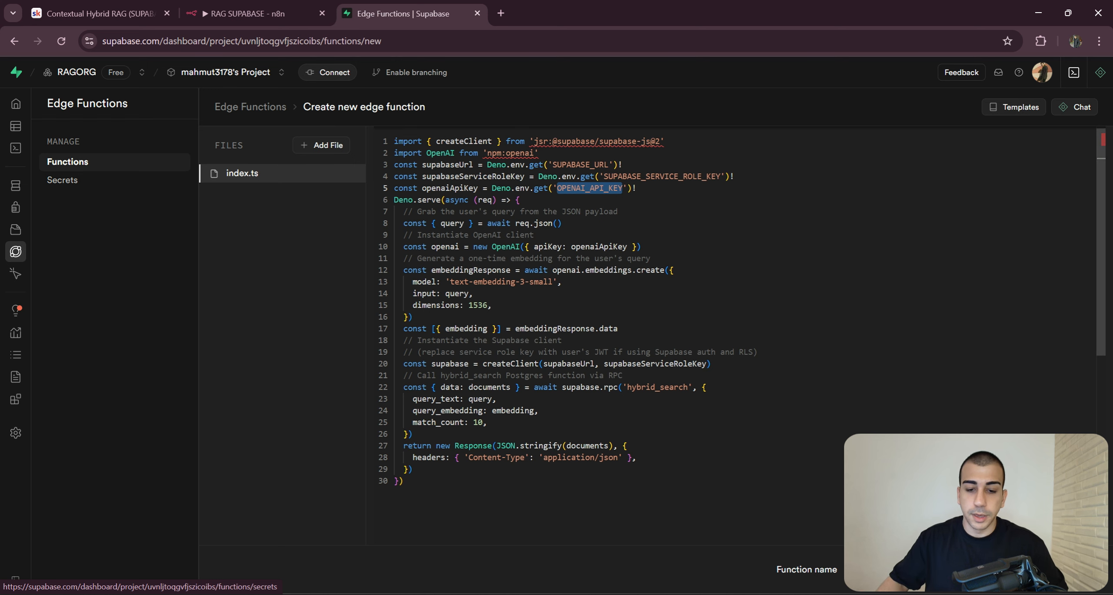
pyautogui.click(500, 13)
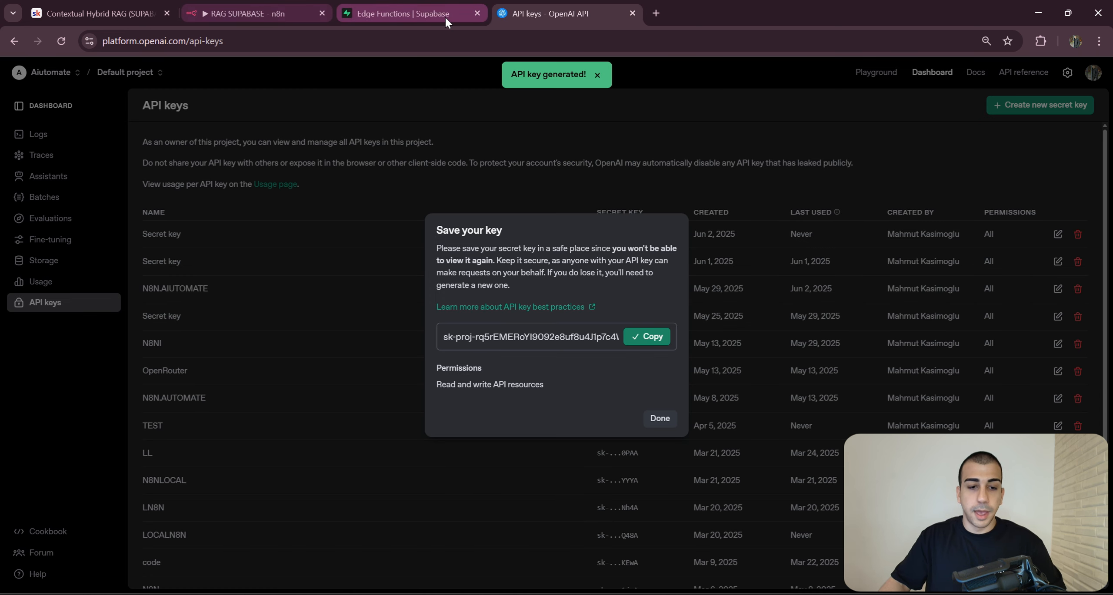
pyautogui.click(445, 15)
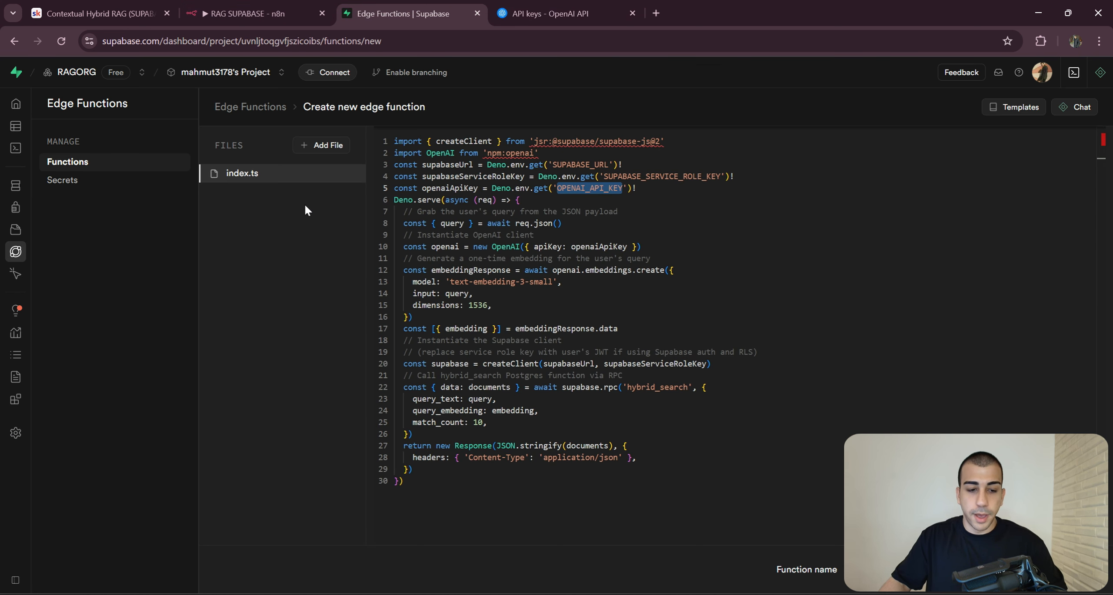
# - Save a new edge function secret with OPENAI_API_KEY as its key and the generated OpenAI API key as its value
pyautogui.click(78, 189)
pyautogui.click(386, 232)
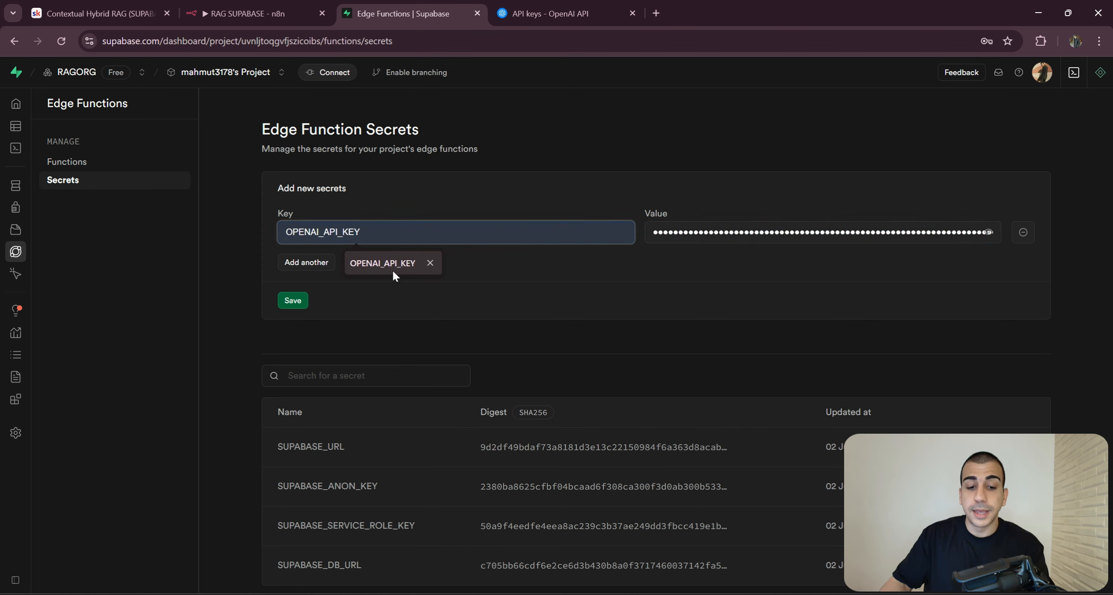
pyautogui.click(397, 268)
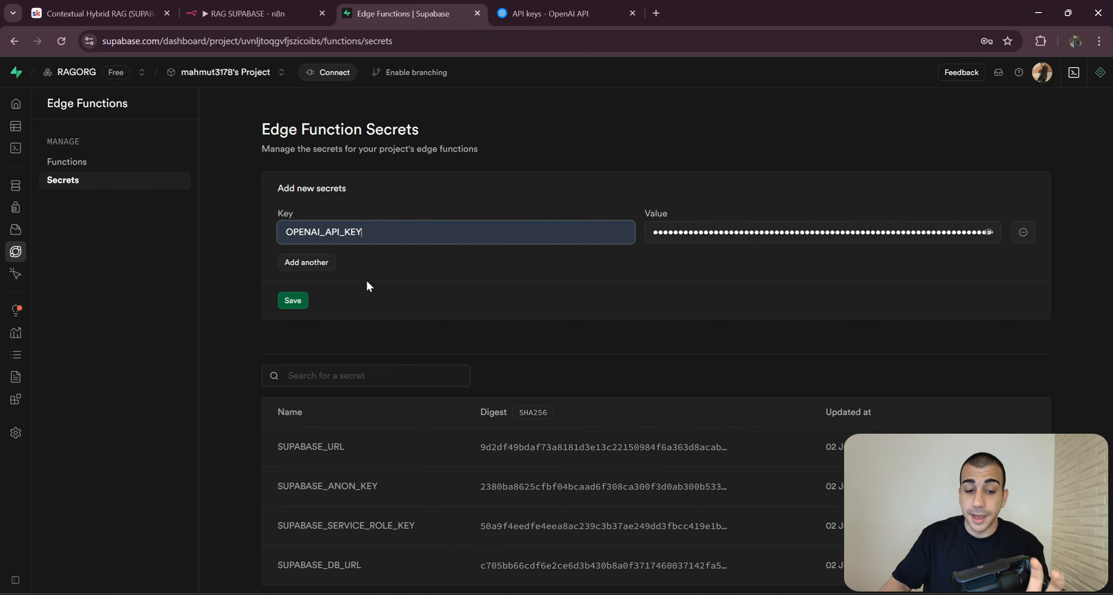
pyautogui.click(296, 306)
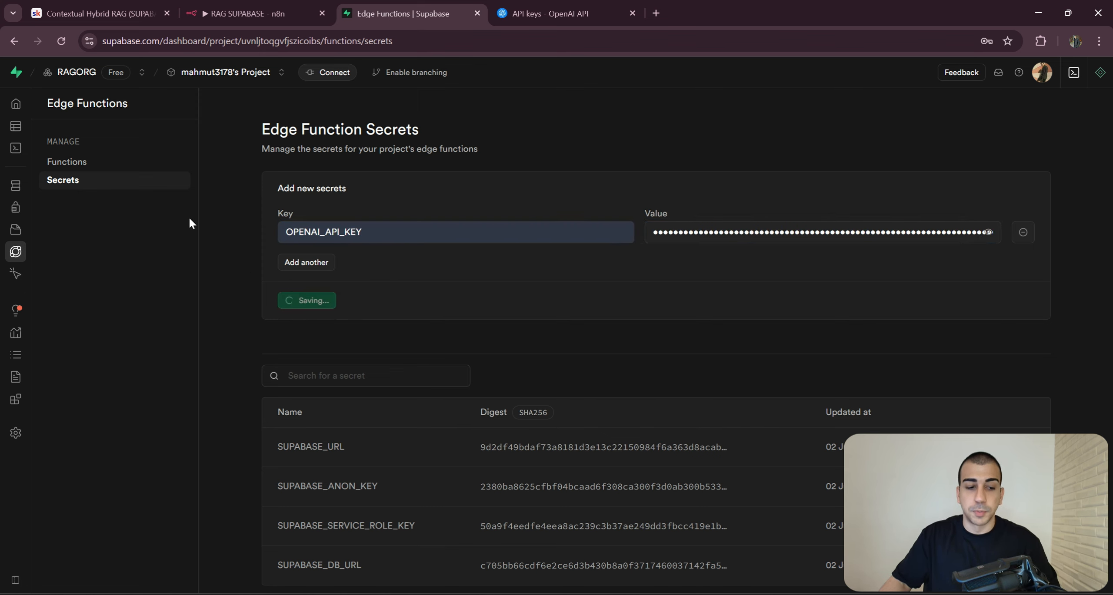
# - Create a new edge function in the browser editor and replace its index.ts code with the code copied from the Skool lesson
pyautogui.click(90, 164)
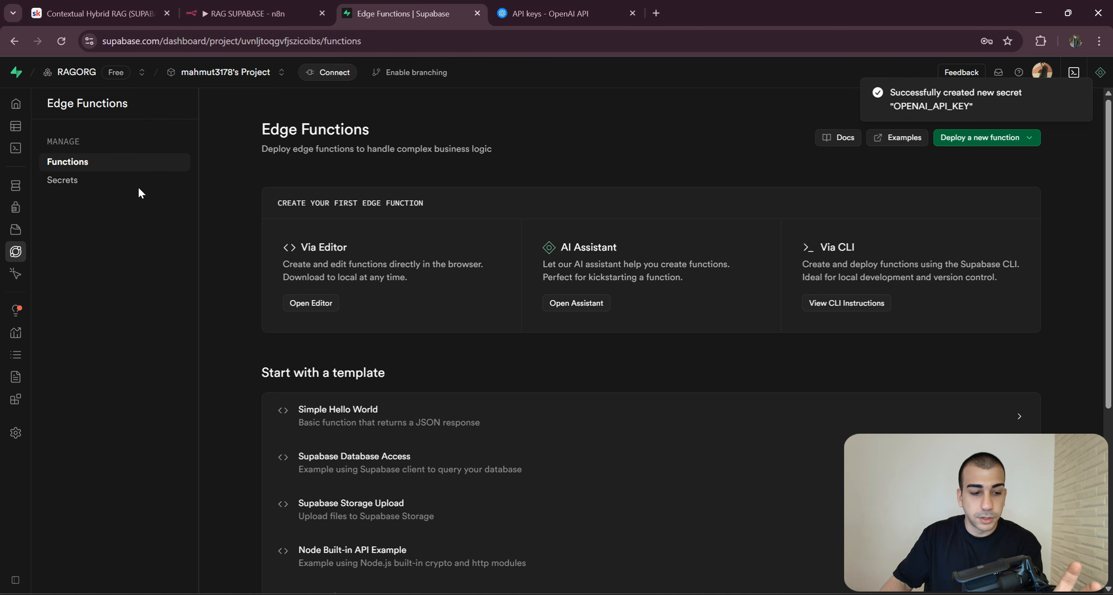
pyautogui.click(306, 303)
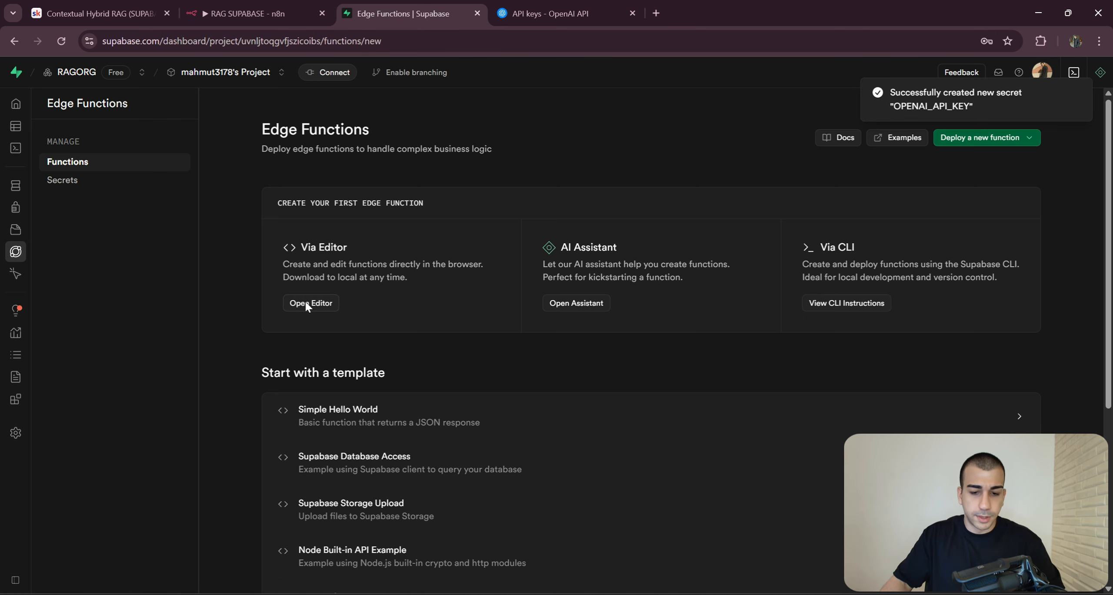
pyautogui.hotkey('ctrl', 'a')
pyautogui.click(143, 20)
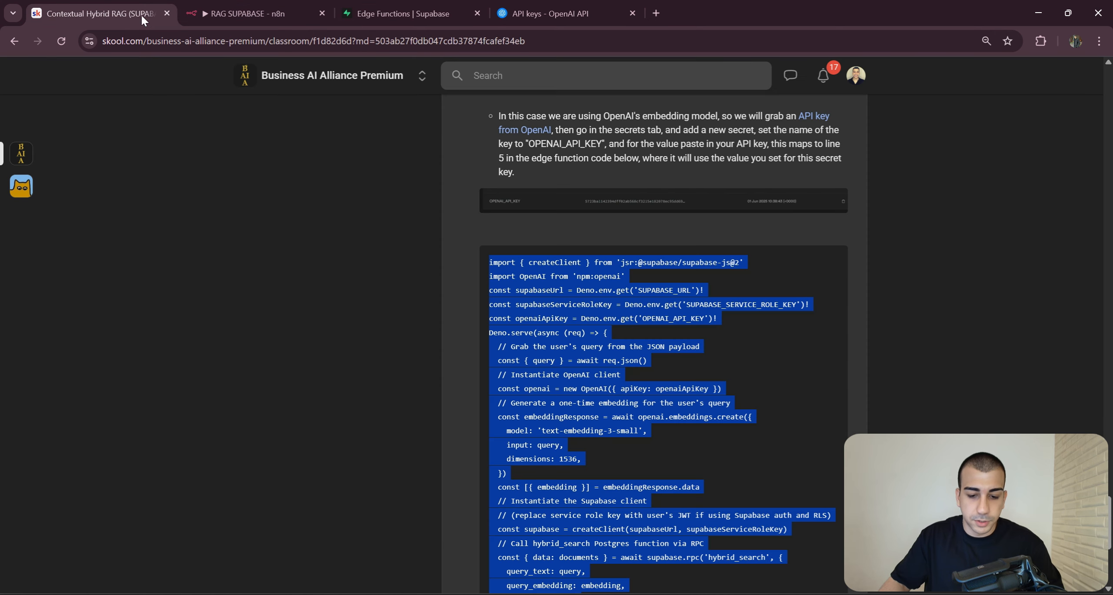
pyautogui.scroll(-3, 725, 366)
pyautogui.moveTo(651, 539); pyautogui.dragTo(486, 130)
pyautogui.hotkey('ctrl', 'c')
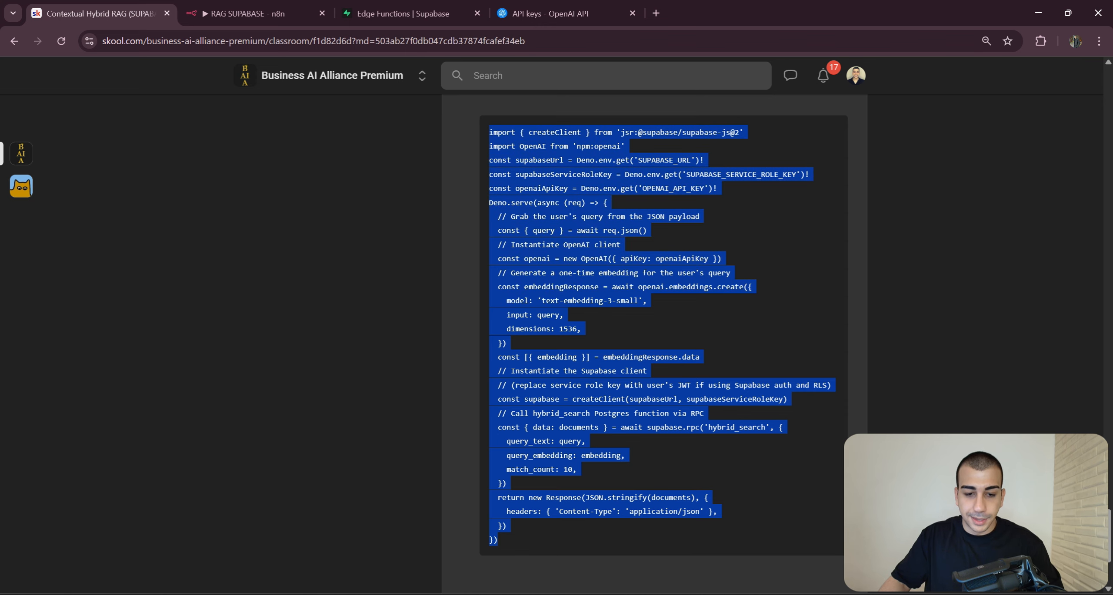
pyautogui.hotkey('ctrl', 'Tab')
pyautogui.hotkey('ctrl', 'Tab')
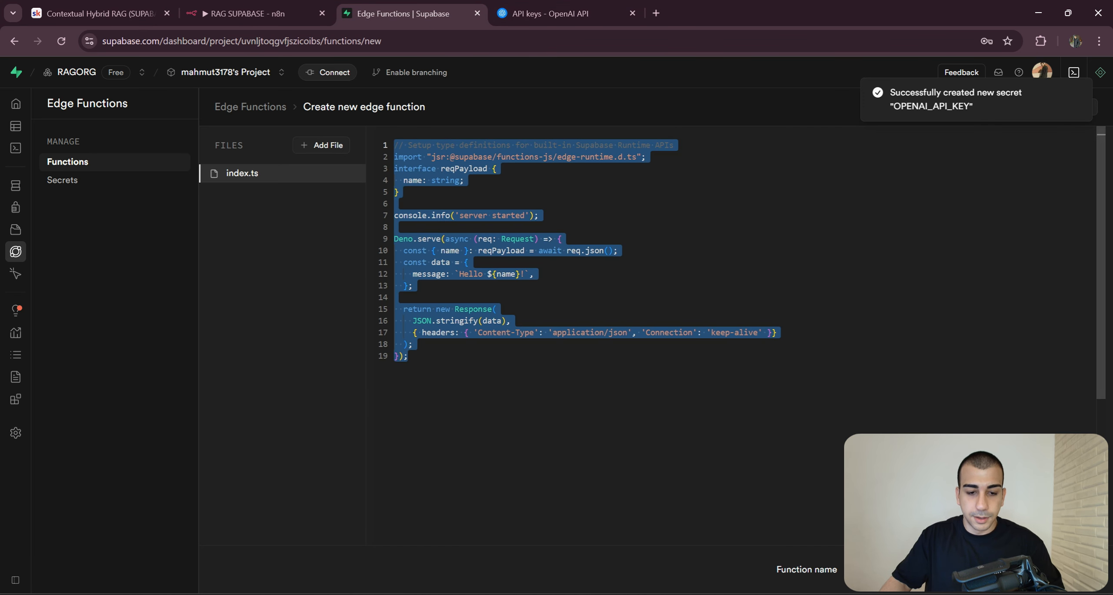
pyautogui.hotkey('ctrl', 'v')
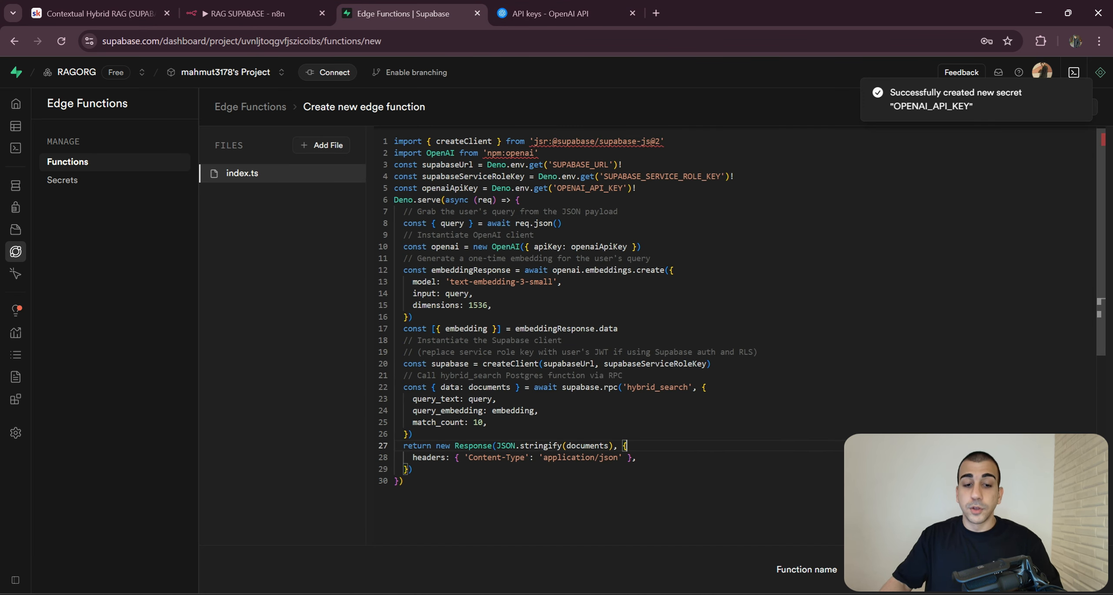
# - Examine the index.ts line that reads the OPENAI_API_KEY secret
pyautogui.moveTo(405, 482); pyautogui.dragTo(395, 139)
pyautogui.click(562, 223)
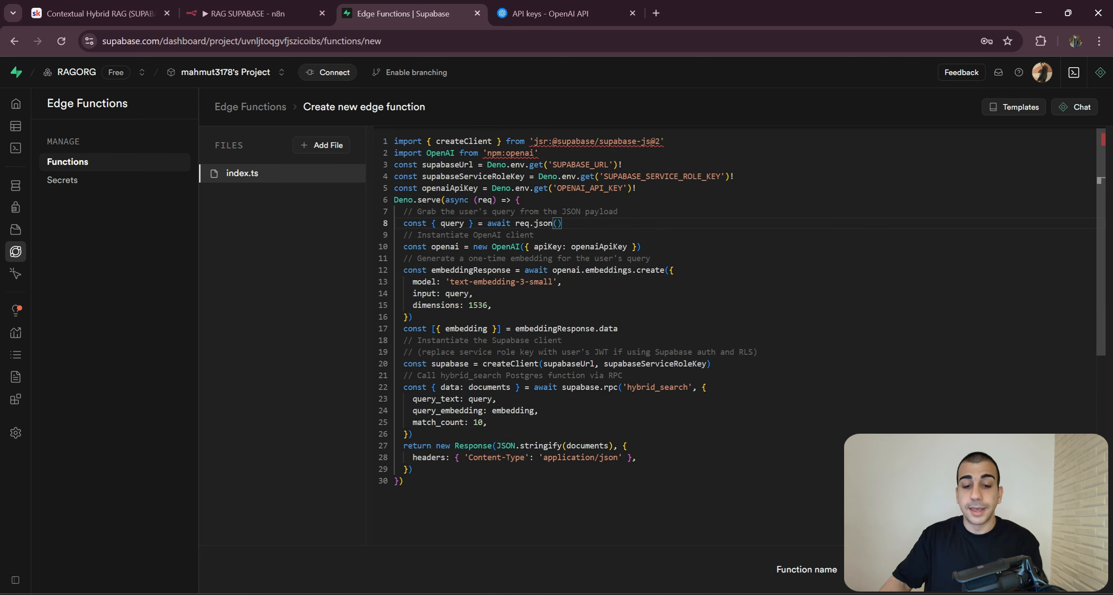
pyautogui.moveTo(491, 189); pyautogui.dragTo(538, 188)
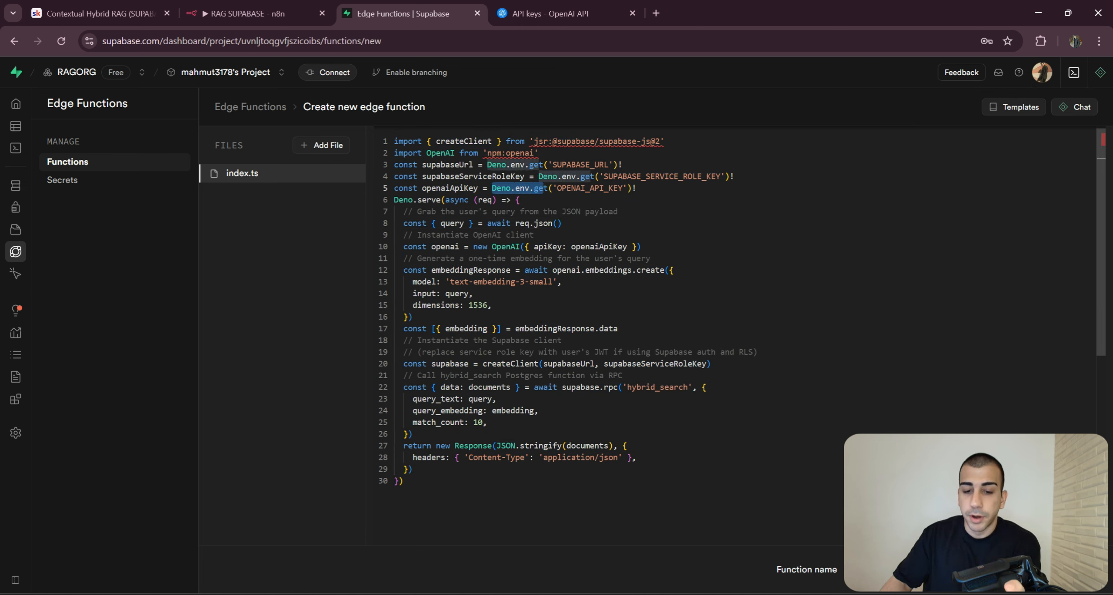
pyautogui.click(520, 200)
pyautogui.doubleClick(587, 188)
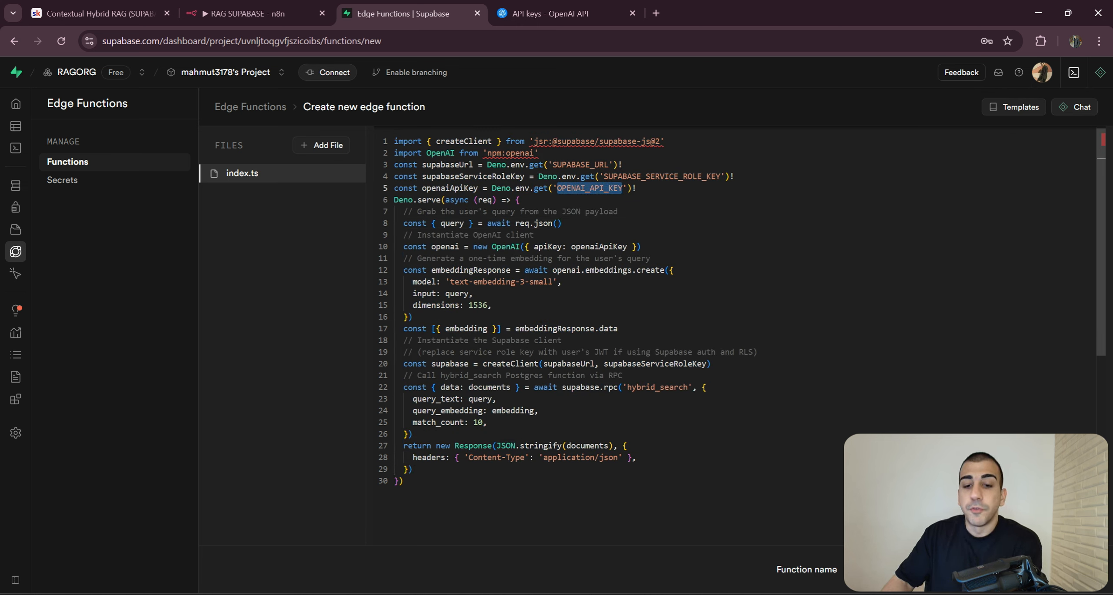
# - Name the edge function query-db and deploy it
pyautogui.tripleClick(925, 569)
pyautogui.write('query-db')
pyautogui.click(1056, 570)
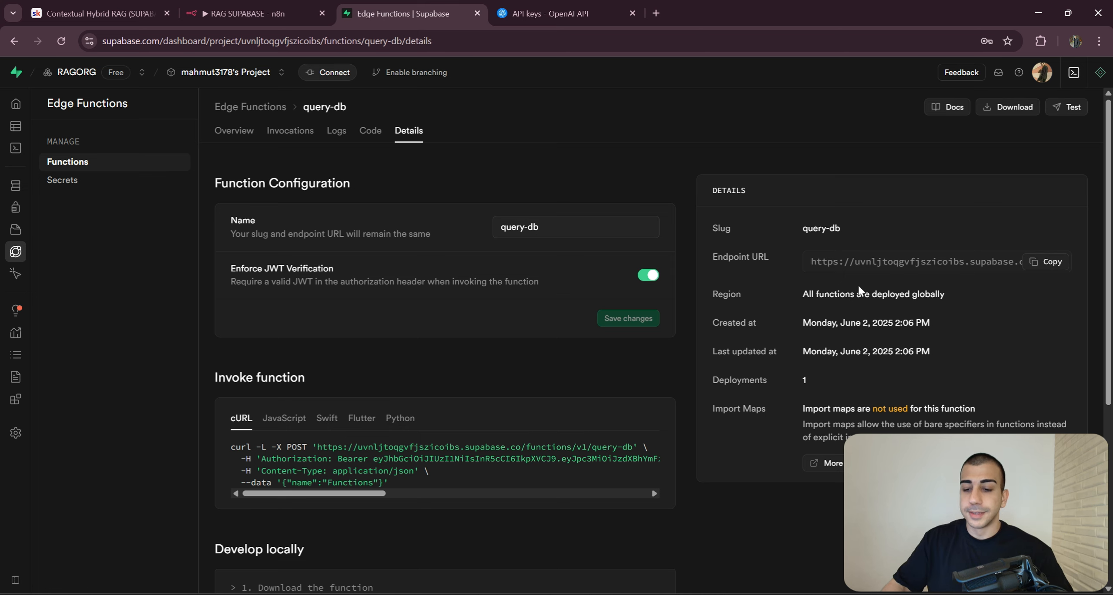
# - Copy the query-db endpoint URL and set it as the URL of the HTTP Request node in the n8n RAG SUPABASE workflow
pyautogui.click(1042, 269)
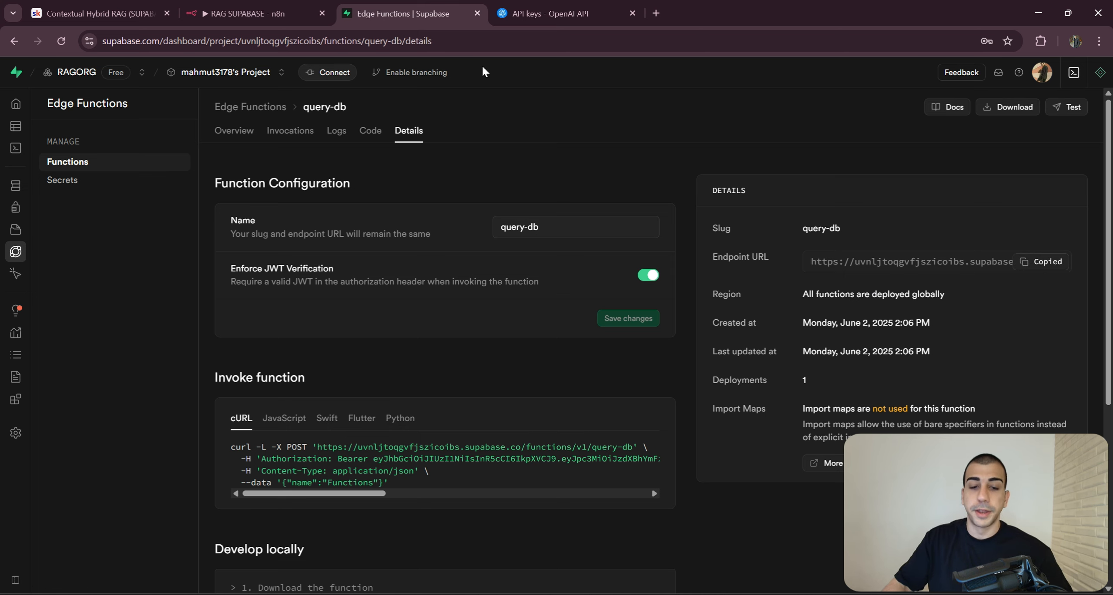
pyautogui.click(244, 13)
pyautogui.scroll(1, 1018, 334)
pyautogui.scroll(-5, 1018, 333)
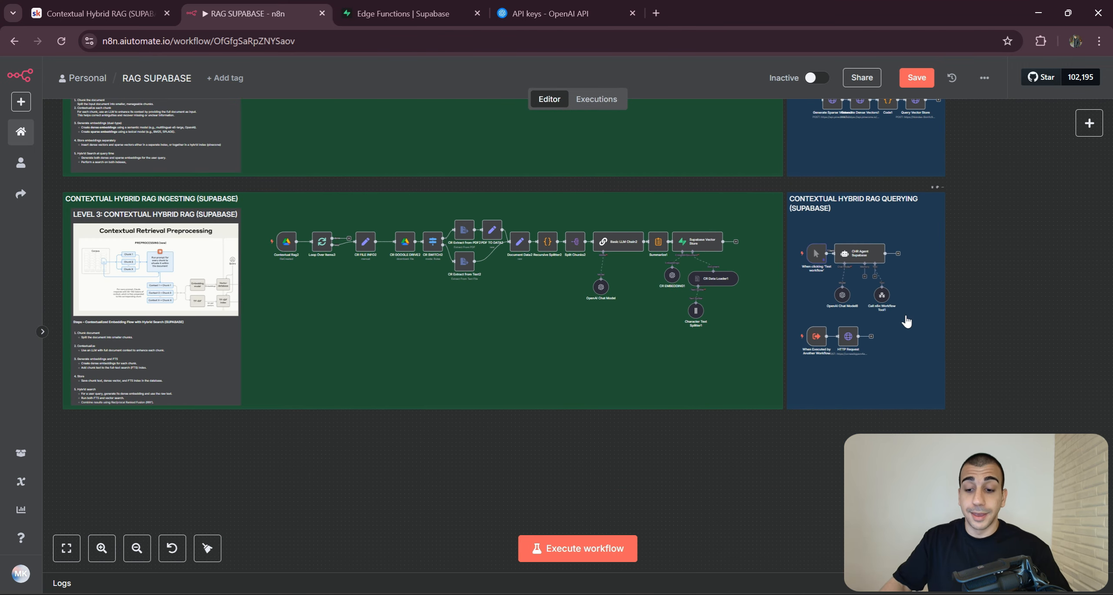
pyautogui.scroll(3, 740, 335)
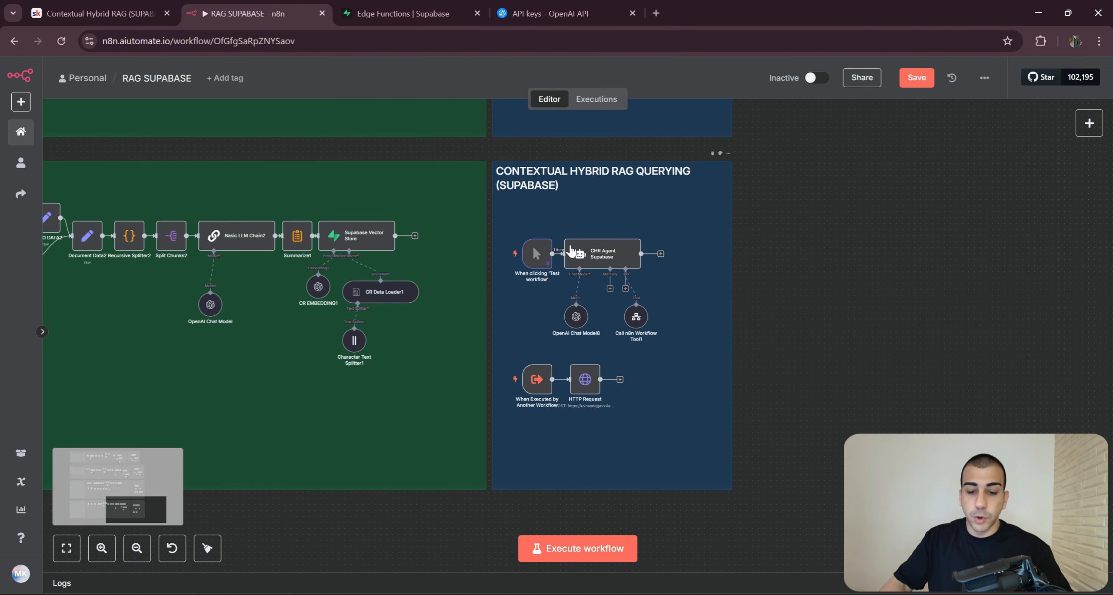
pyautogui.scroll(2, 567, 373)
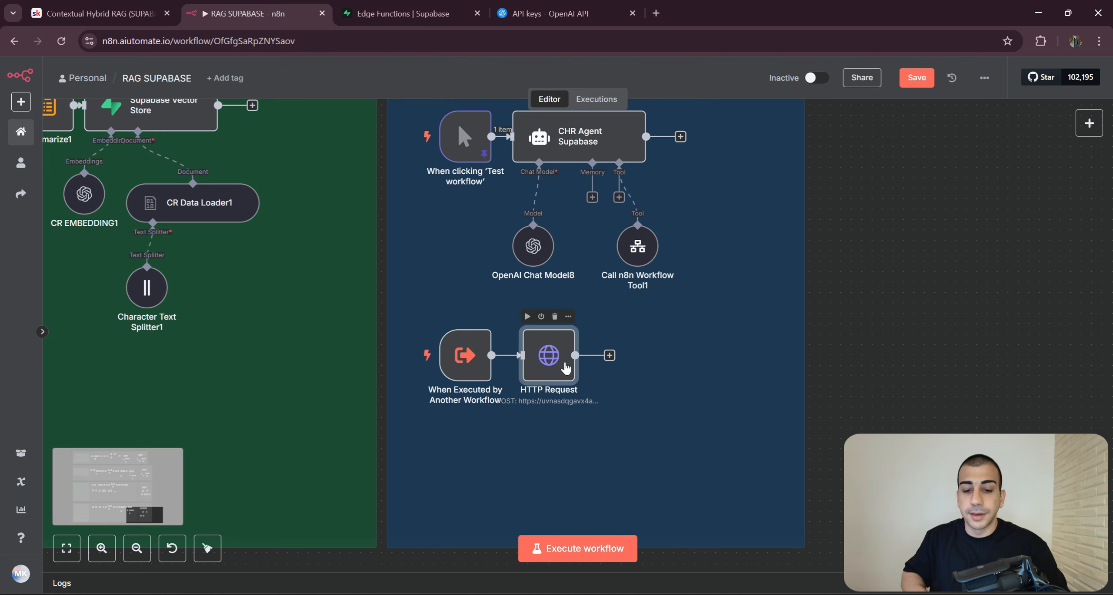
pyautogui.doubleClick(567, 373)
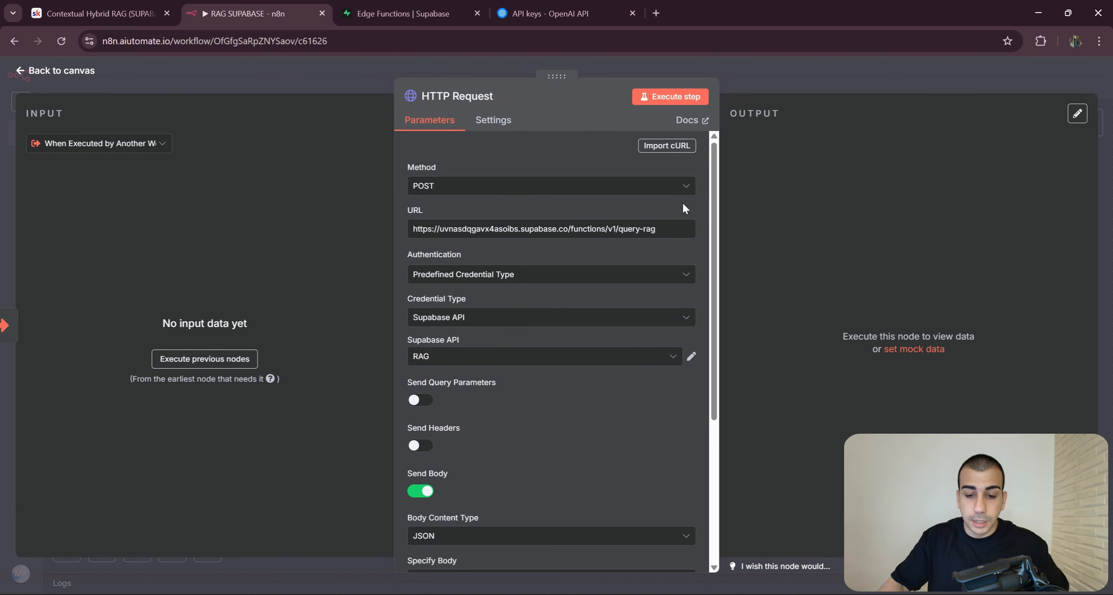
pyautogui.moveTo(665, 229); pyautogui.dragTo(333, 222)
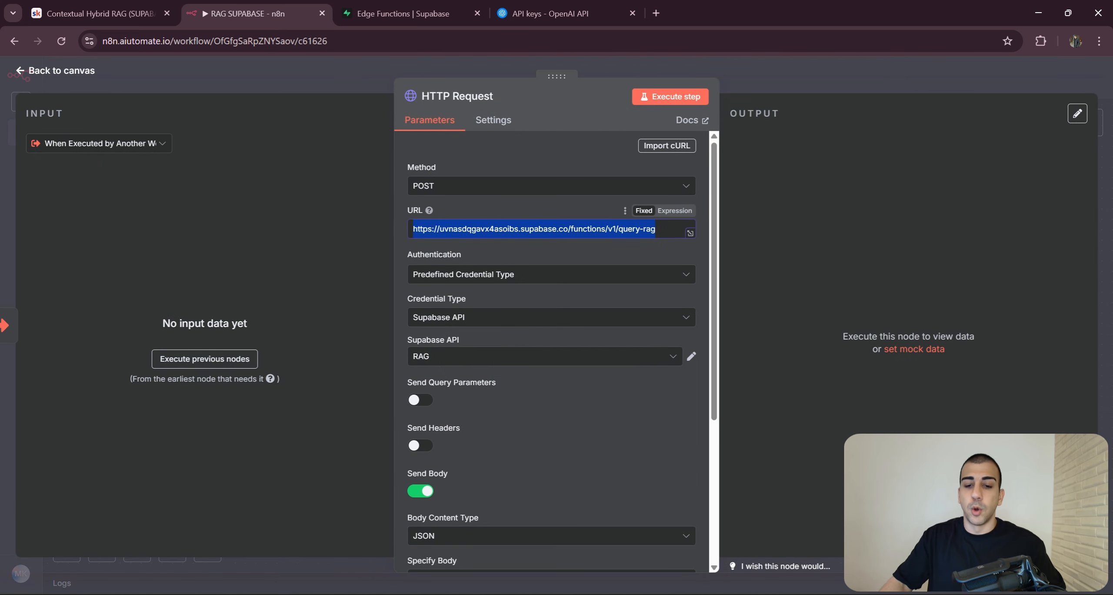
pyautogui.hotkey('ctrl', 'v')
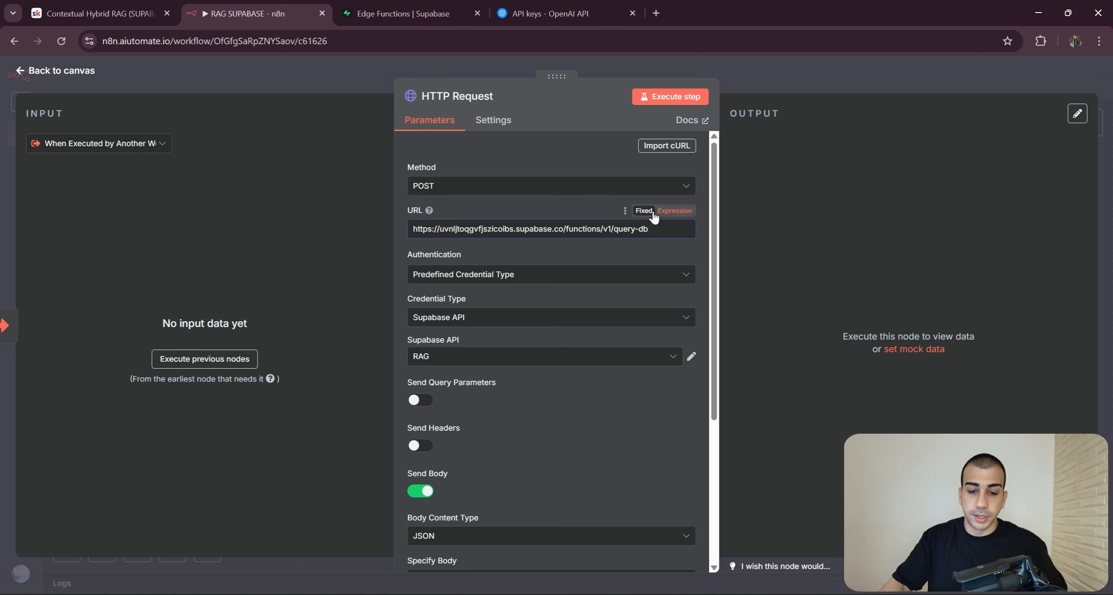
pyautogui.moveTo(689, 231); pyautogui.dragTo(396, 223)
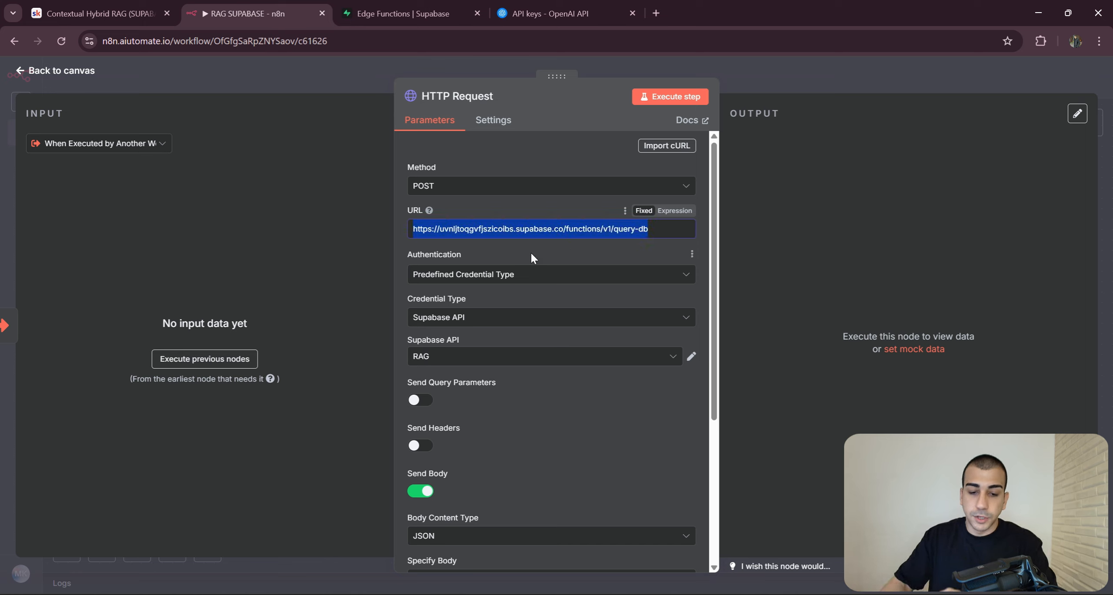
# - Review the HTTP Request node's JSON body and its query value, and return to the canvas
pyautogui.scroll(-5, 537, 250)
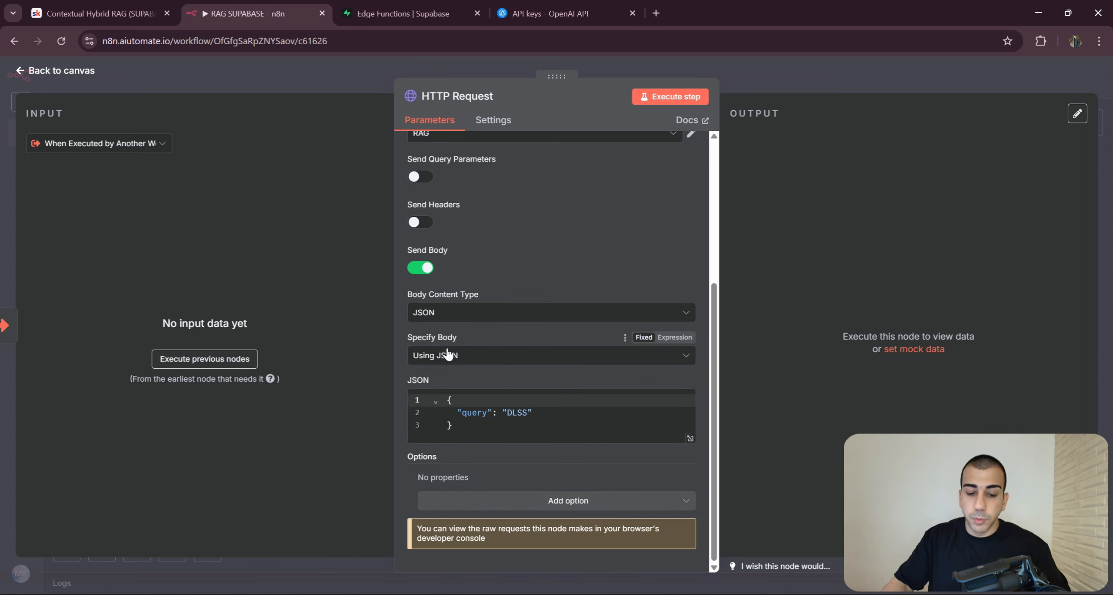
pyautogui.moveTo(462, 427); pyautogui.dragTo(492, 413)
pyautogui.click(518, 413)
pyautogui.doubleClick(518, 413)
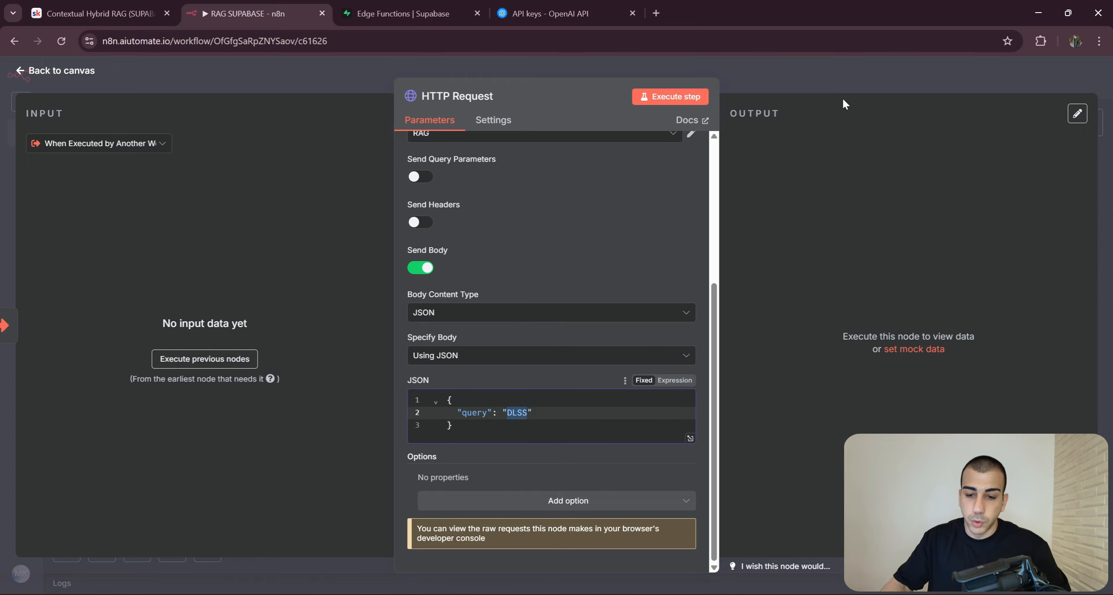
pyautogui.click(826, 98)
# - Select all the nodes in the Contextual Hybrid RAG Querying (Supabase) section
pyautogui.scroll(-3, 800, 481)
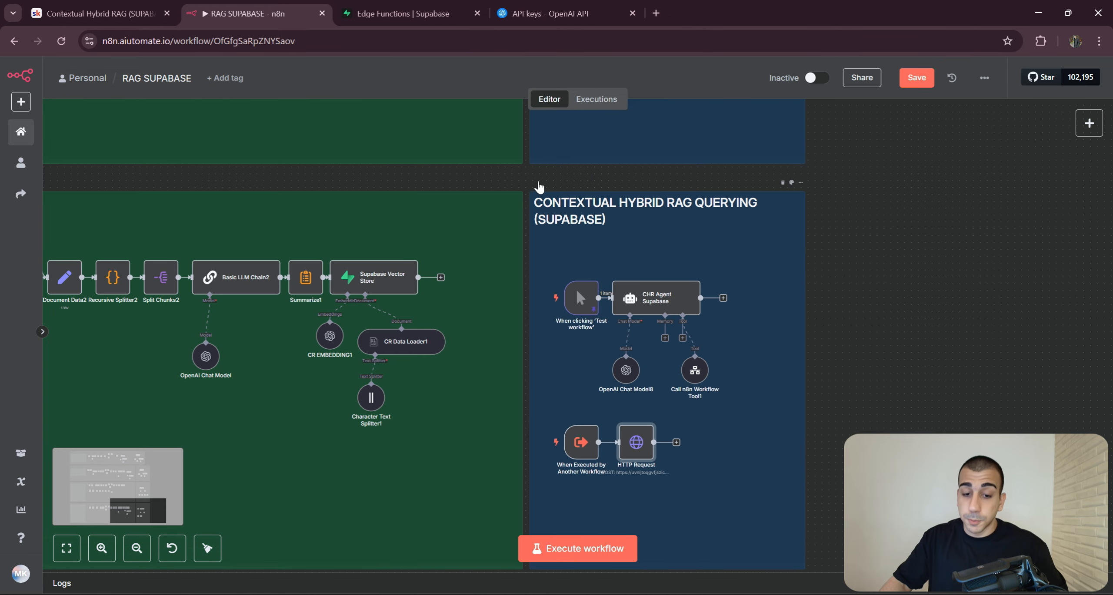
pyautogui.moveTo(526, 176); pyautogui.dragTo(780, 487)
pyautogui.moveTo(968, 418); pyautogui.dragTo(987, 289)
pyautogui.scroll(-2, 986, 289)
pyautogui.moveTo(759, 386); pyautogui.dragTo(786, 442)
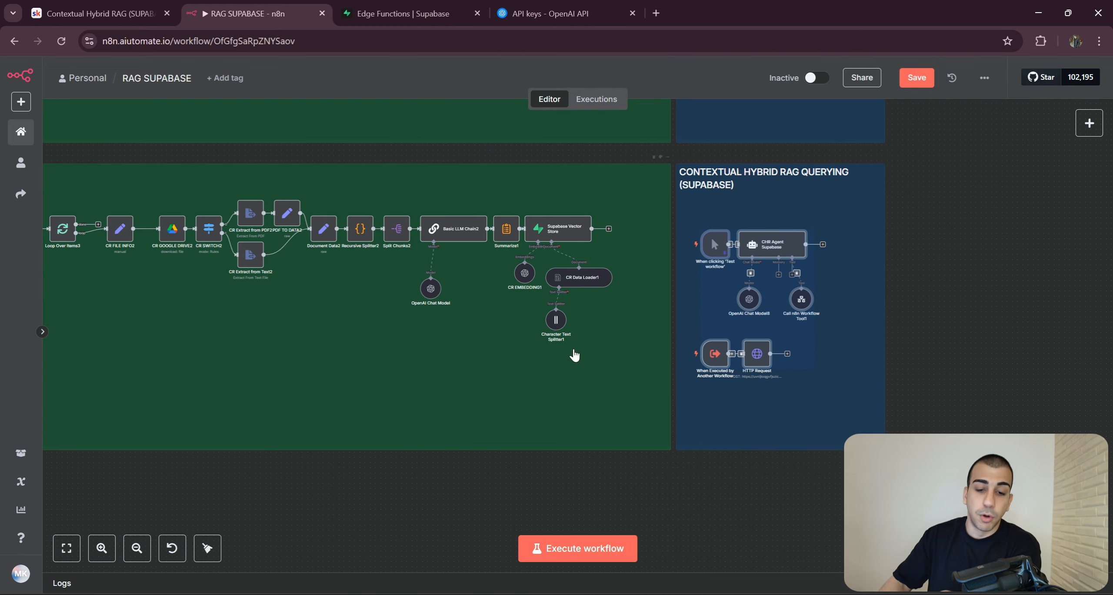
# - Open the Supabase Vector Store node in the Contextual Hybrid RAG Ingesting (Supabase) section and start creating a new Supabase credential for it
pyautogui.moveTo(574, 354); pyautogui.dragTo(904, 352)
pyautogui.moveTo(420, 230); pyautogui.dragTo(496, 243)
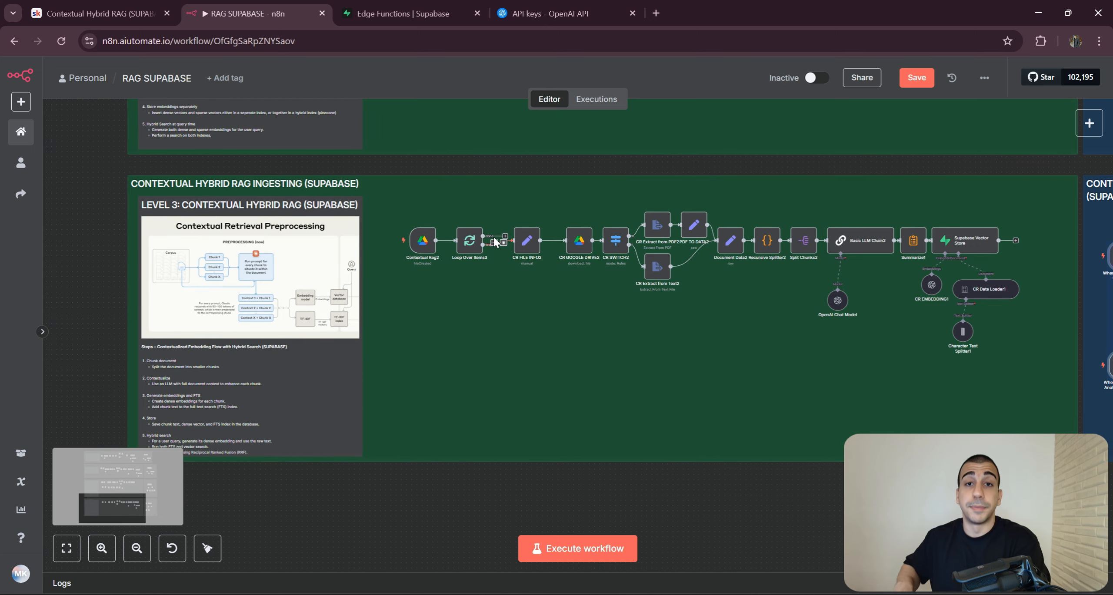
pyautogui.scroll(3, 639, 287)
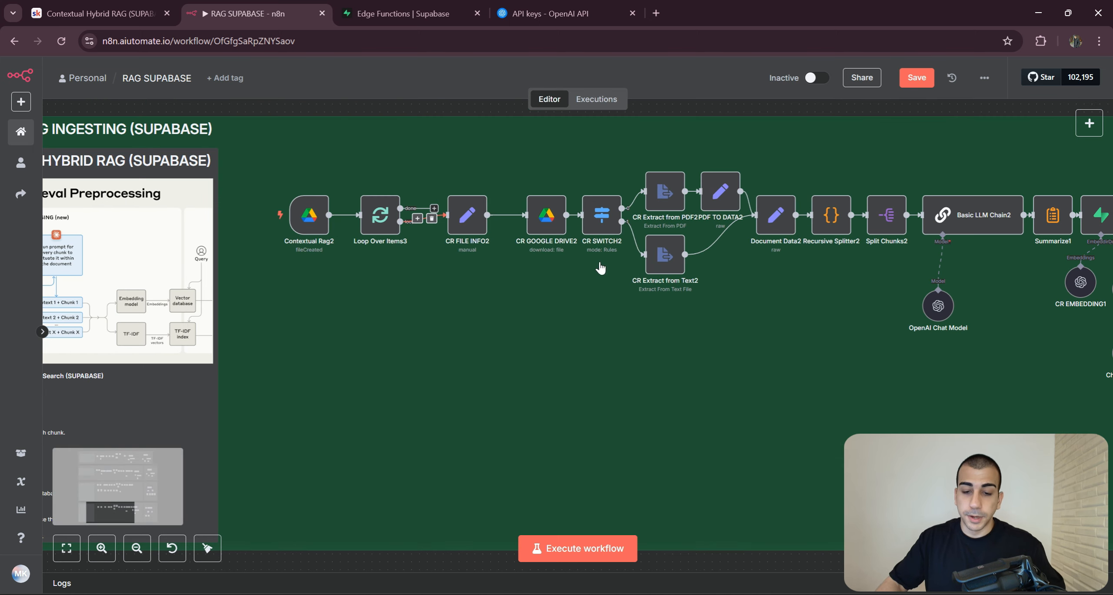
pyautogui.moveTo(599, 268); pyautogui.dragTo(499, 287)
pyautogui.hscroll(5, 638, 278)
pyautogui.scroll(4, 634, 214)
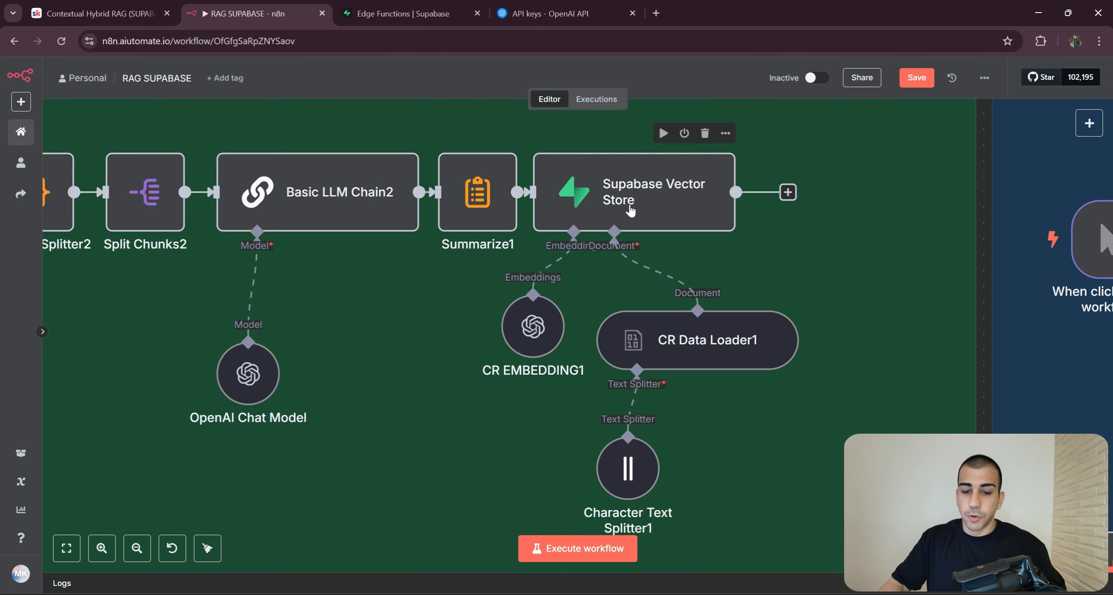
pyautogui.doubleClick(640, 213)
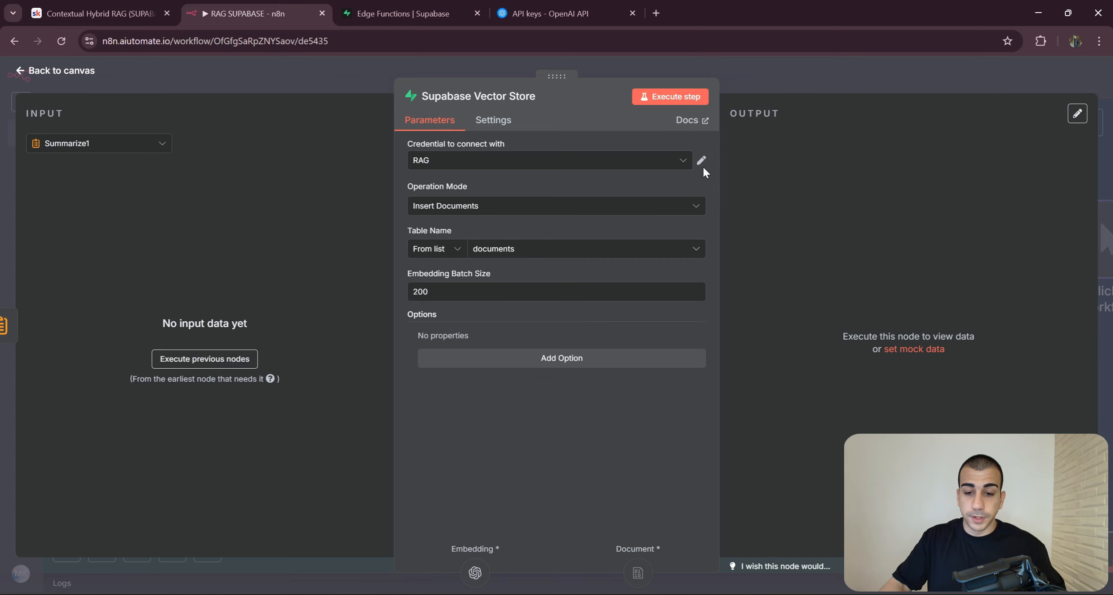
pyautogui.click(683, 165)
pyautogui.click(444, 260)
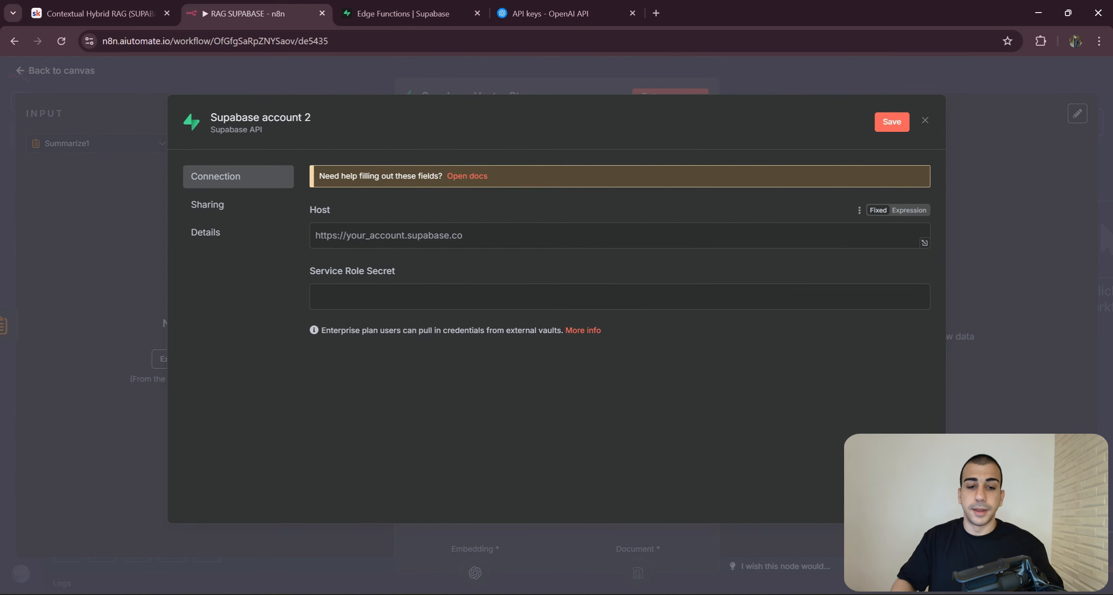
# - Enter the Supabase project's URL as the host and its service role secret, name the credential CHR, and save it
pyautogui.click(403, 13)
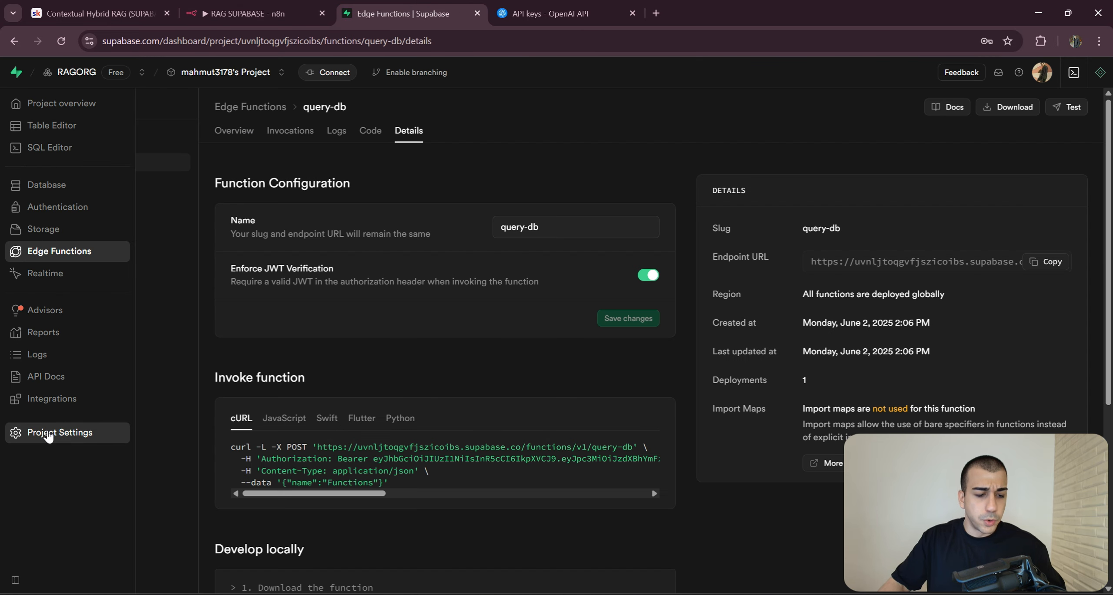
pyautogui.click(23, 437)
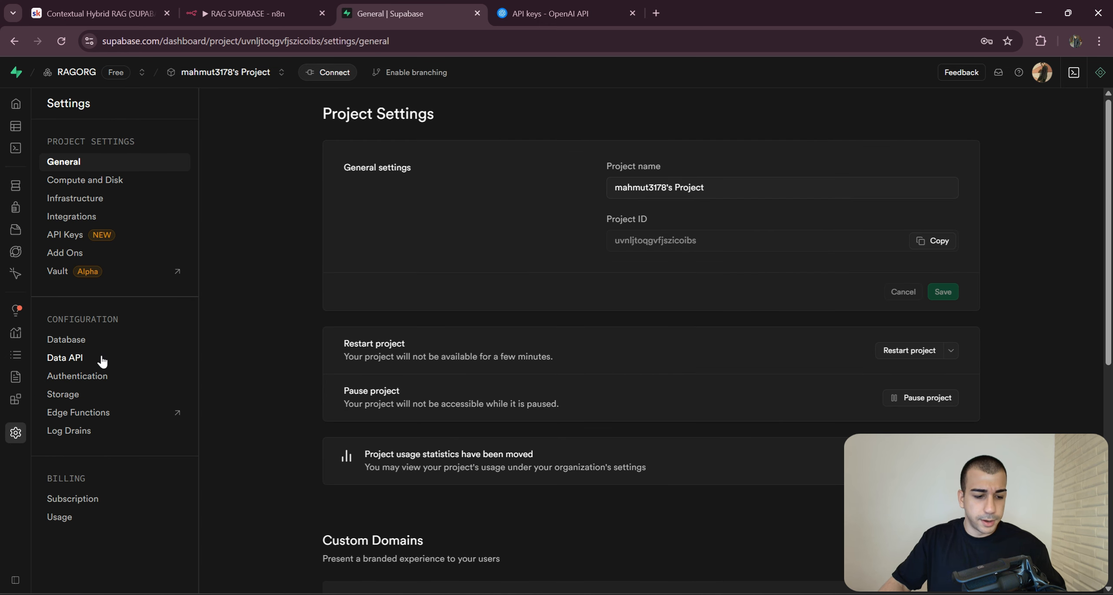
pyautogui.click(70, 239)
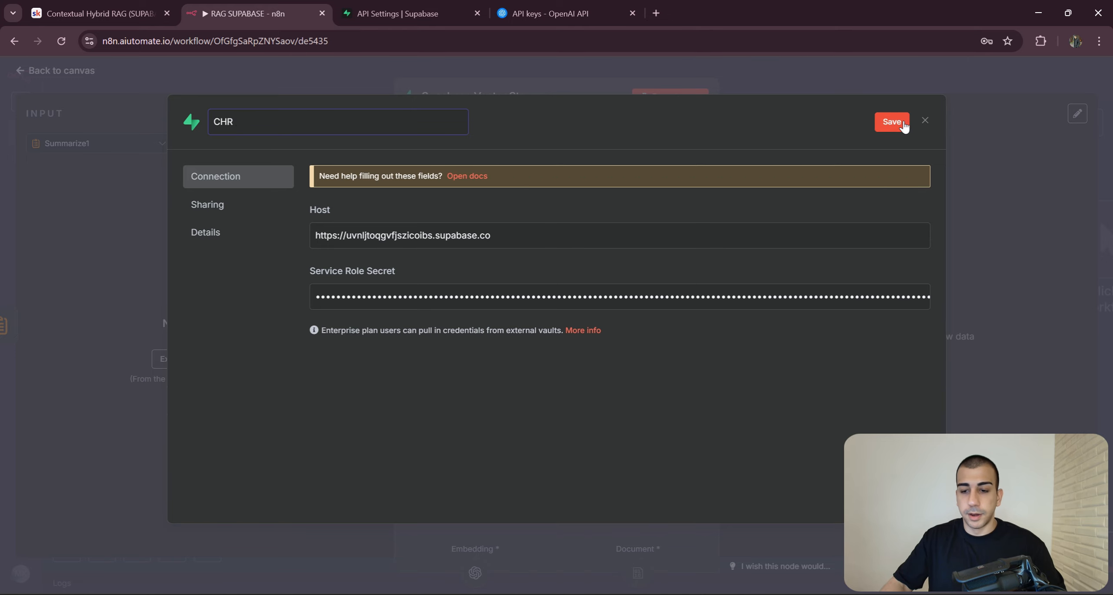
pyautogui.click(895, 121)
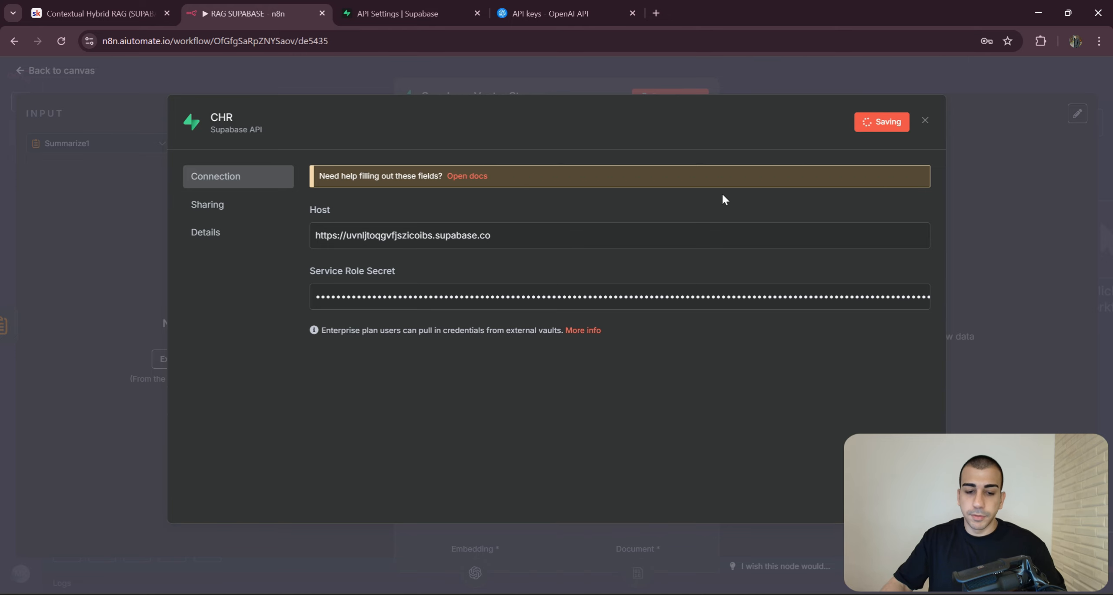
pyautogui.click(924, 120)
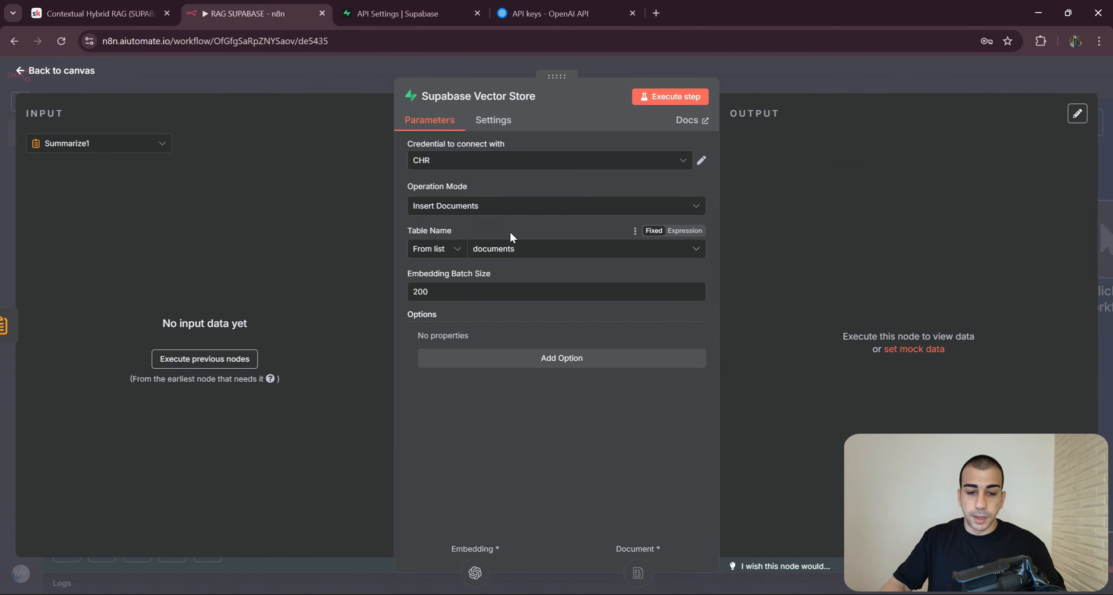
# - Select documents as the Supabase Vector Store node's table and return to the canvas
pyautogui.click(506, 248)
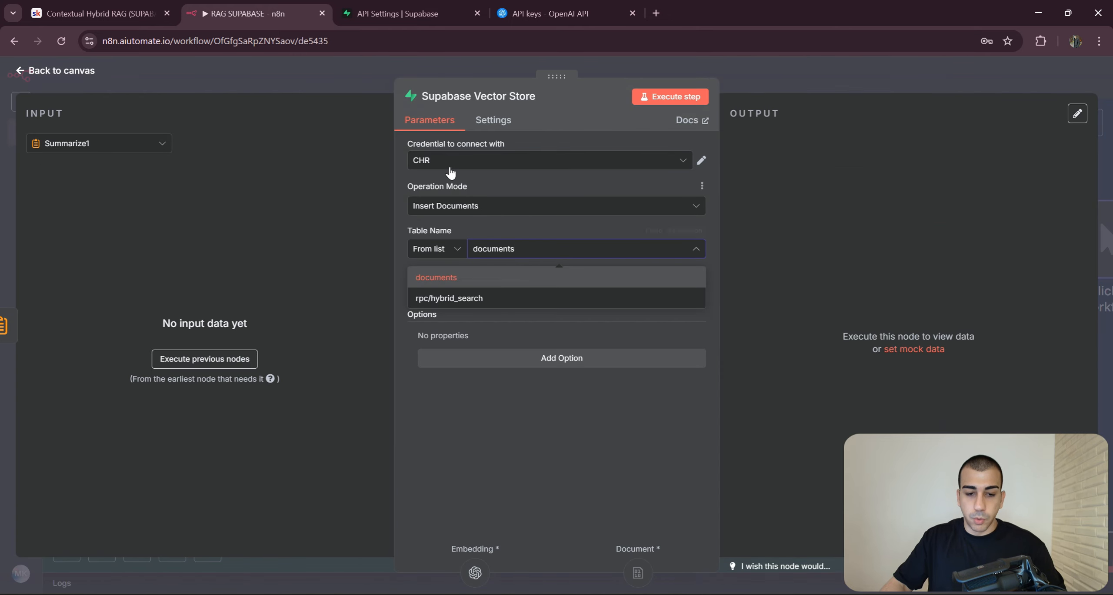
pyautogui.click(476, 283)
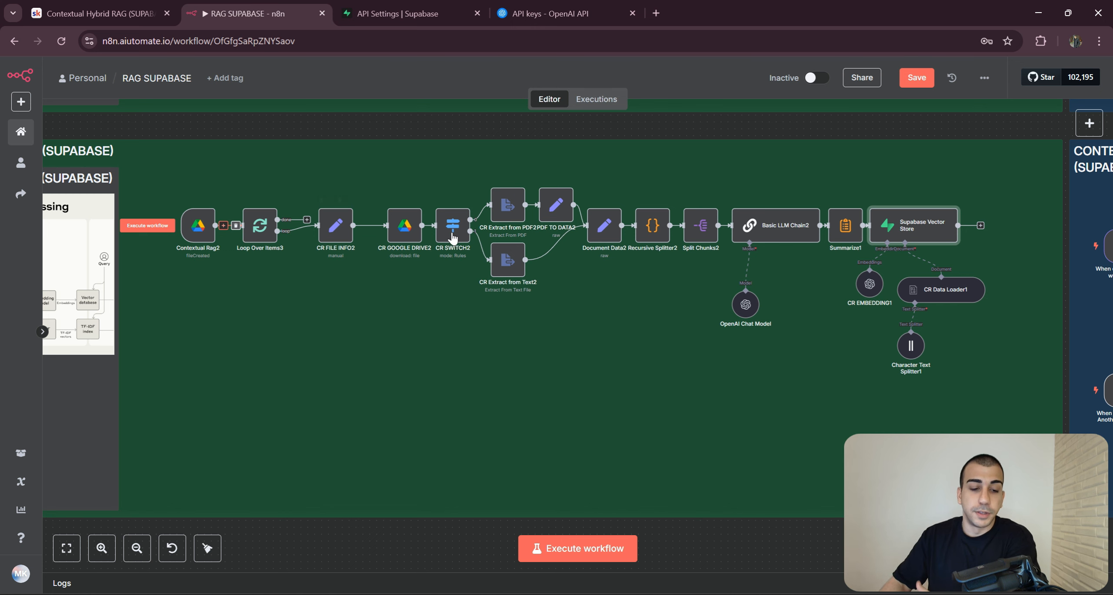
pyautogui.scroll(-5, 260, 131)
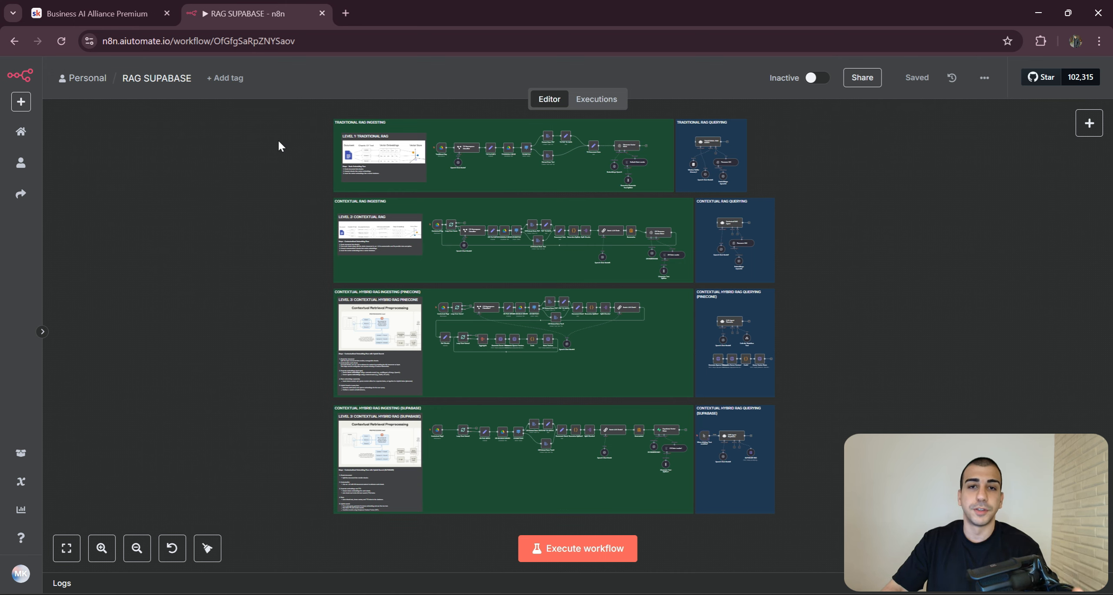
# - Execute the Supabase ingesting workflow from its Contextual Rag2 trigger, follow the run, and undo the accidental move of the Split Chunks2 node
pyautogui.click(984, 77)
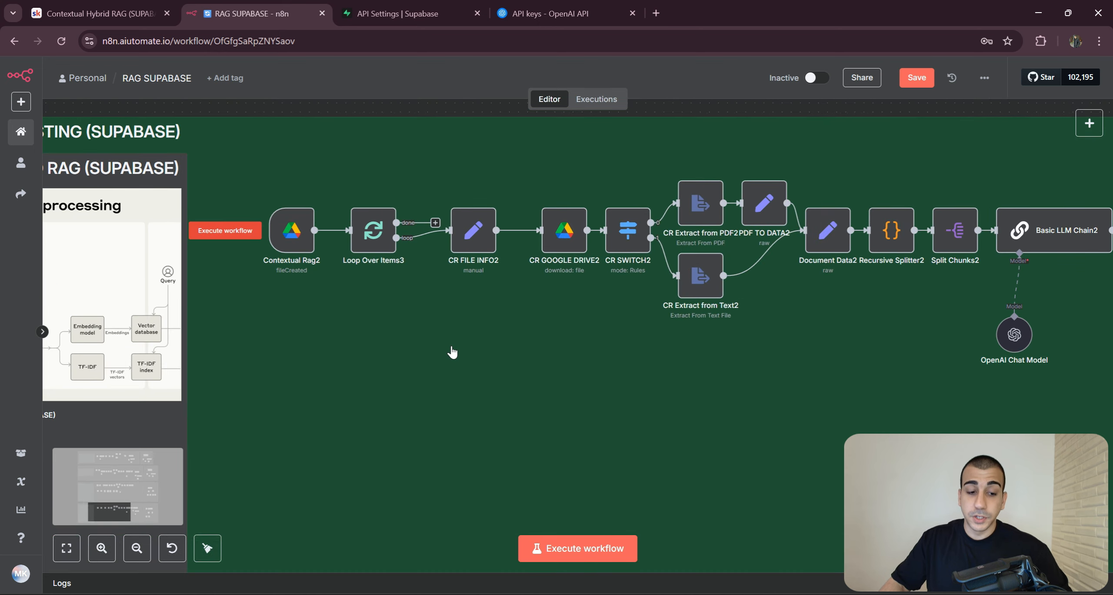
pyautogui.moveTo(451, 349); pyautogui.dragTo(423, 362)
pyautogui.scroll(-2, 423, 363)
pyautogui.moveTo(493, 349); pyautogui.dragTo(423, 306)
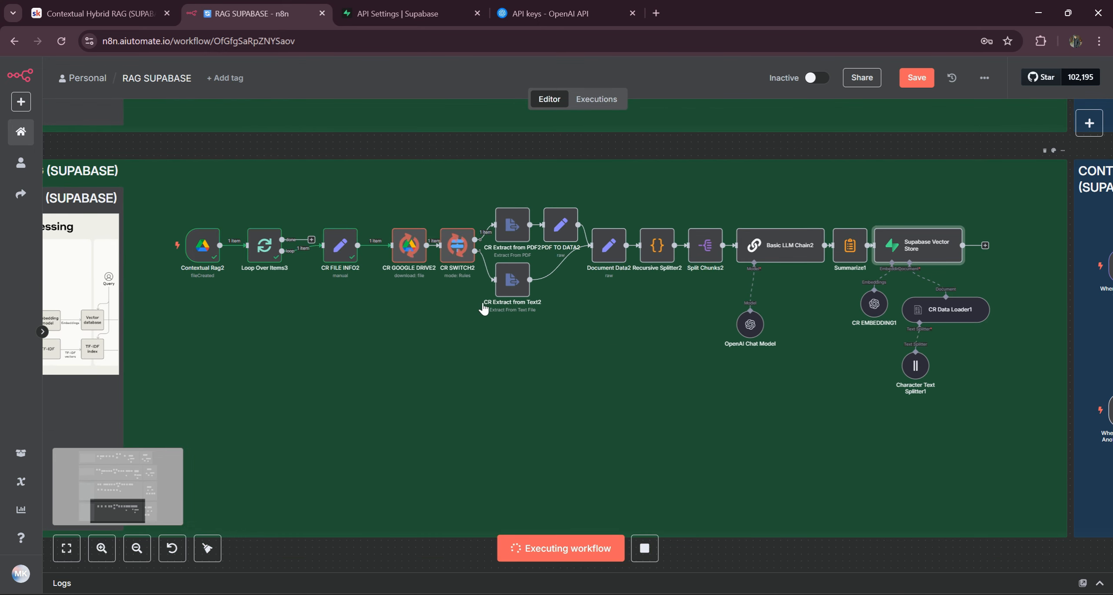
pyautogui.scroll(-2, 489, 279)
pyautogui.moveTo(768, 296); pyautogui.dragTo(628, 355)
pyautogui.scroll(1, 611, 364)
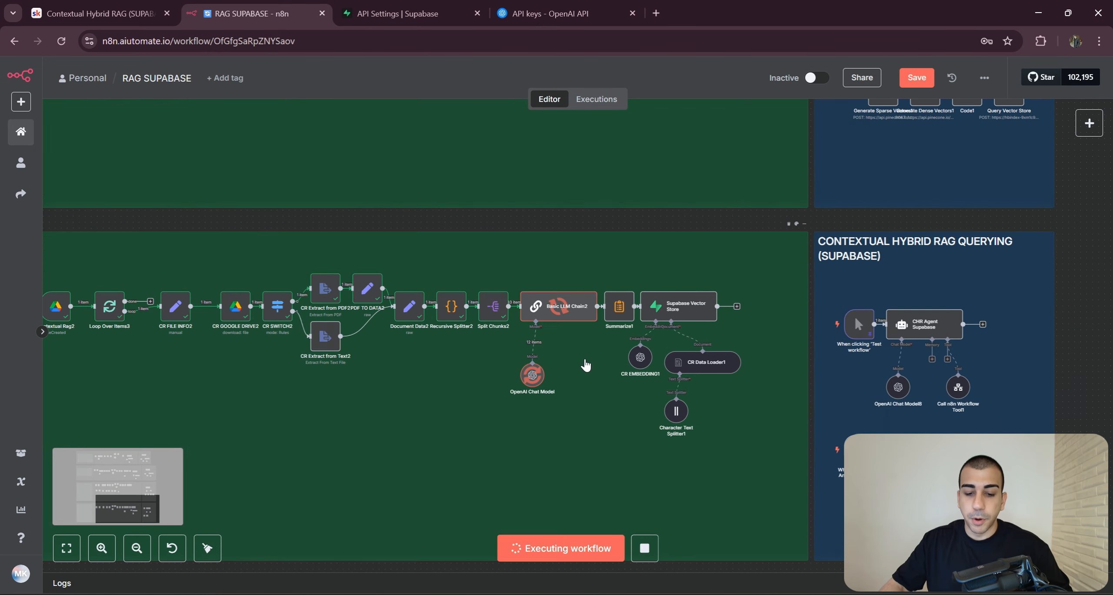
pyautogui.scroll(4, 585, 366)
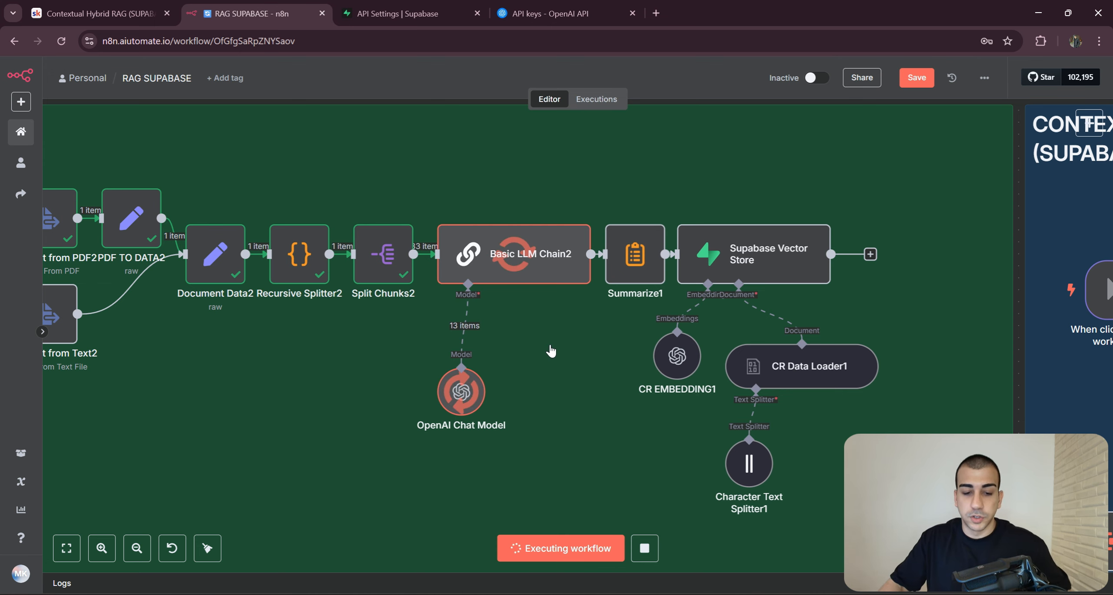
pyautogui.moveTo(551, 349); pyautogui.dragTo(603, 362)
pyautogui.moveTo(436, 274); pyautogui.dragTo(412, 274)
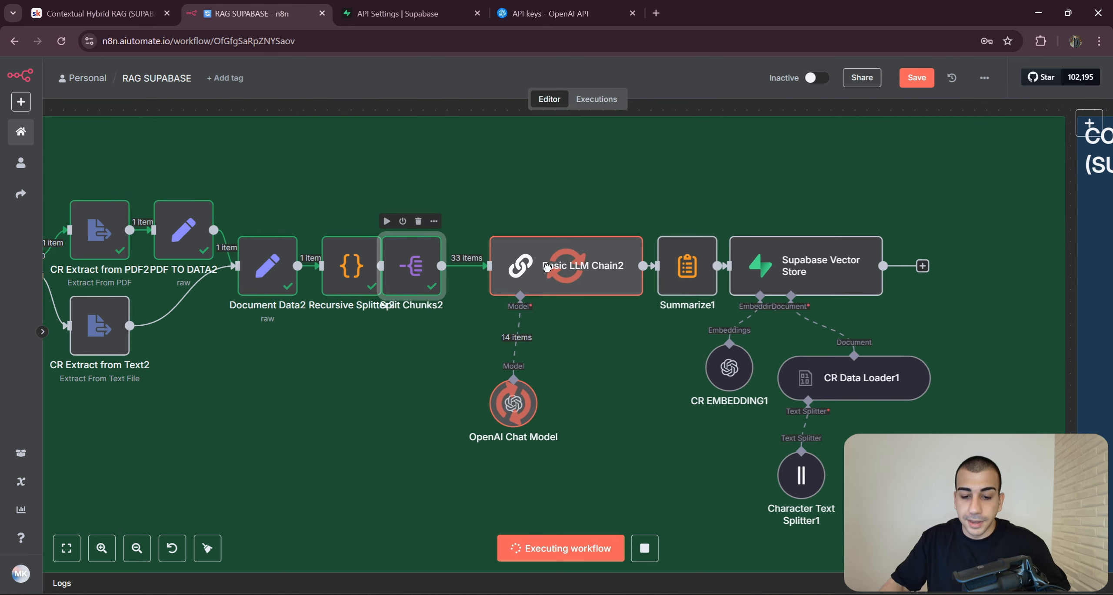
pyautogui.hotkey('ctrl', 'z')
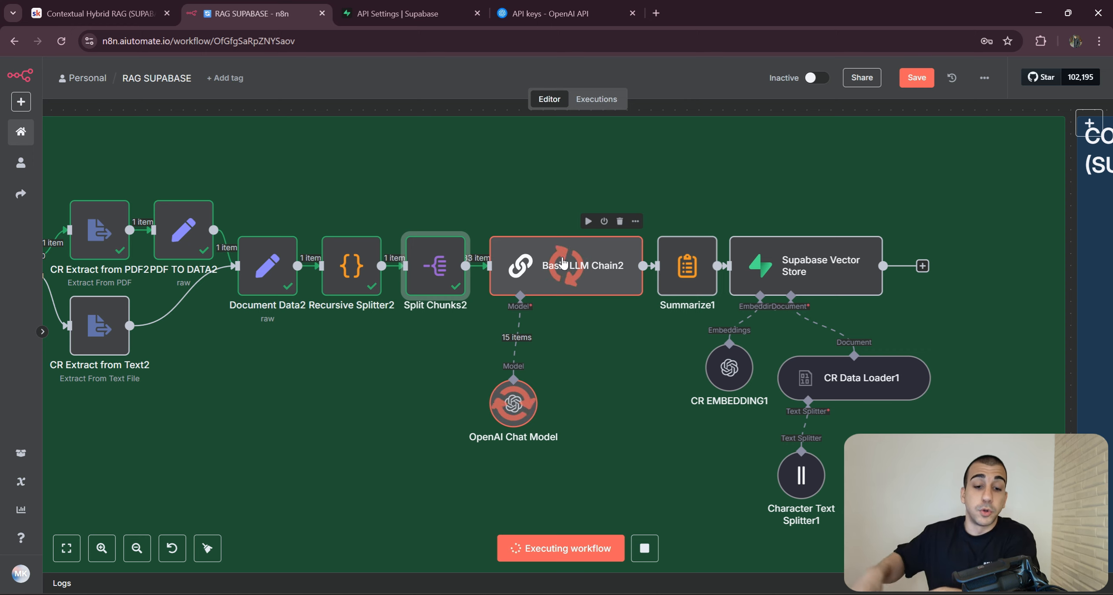
pyautogui.scroll(-3, 671, 309)
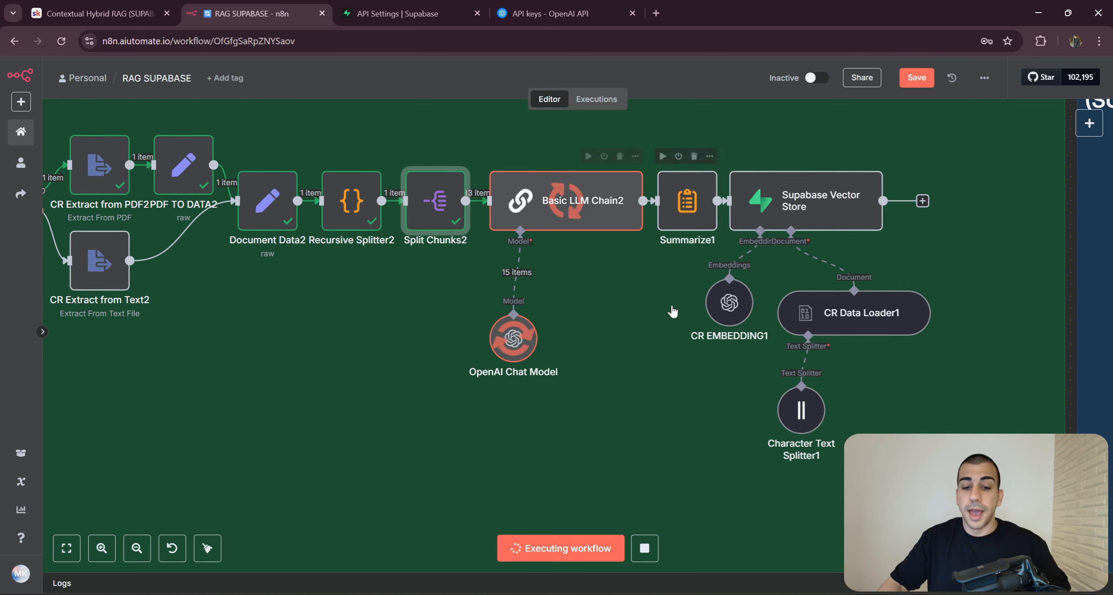
pyautogui.moveTo(531, 231)
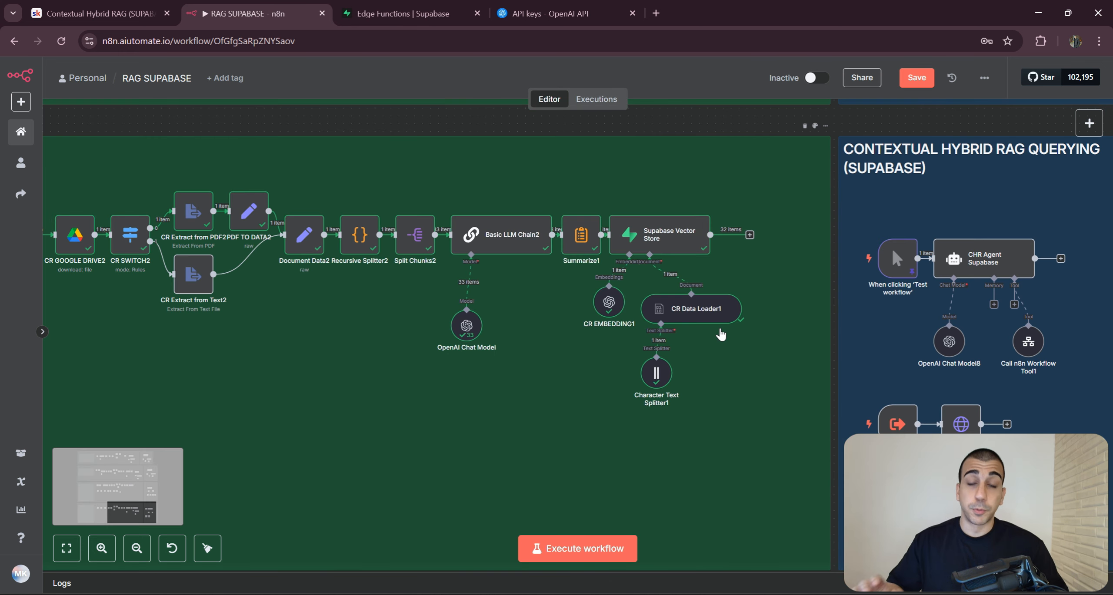
# - Open the documents table in Supabase's Table Editor and examine the ingested rows across its content, fts, embedding and metadata columns
pyautogui.click(406, 15)
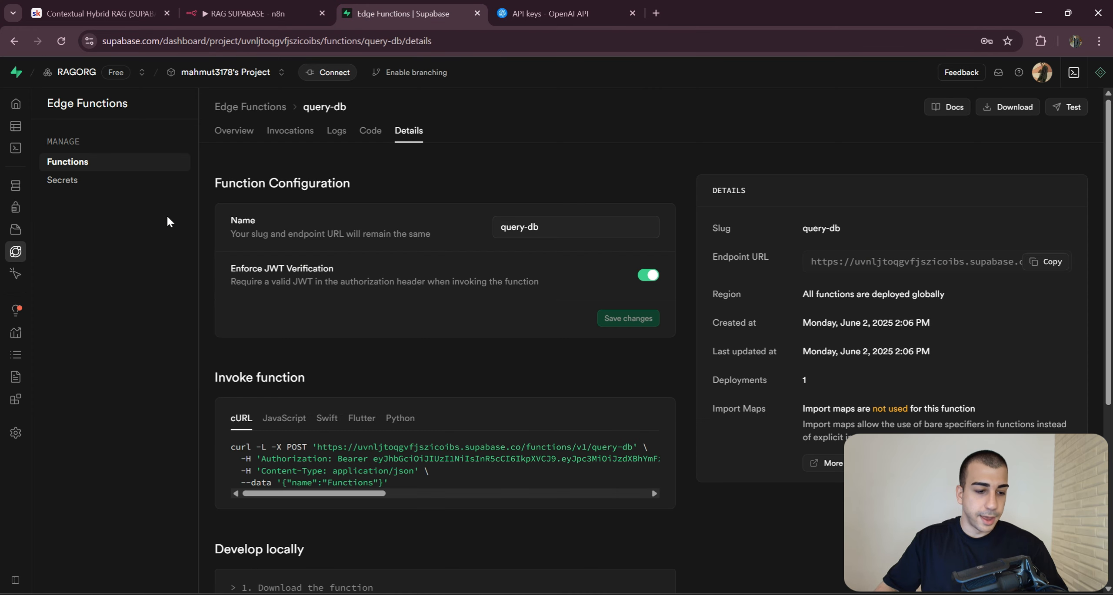
pyautogui.moveTo(9, 158)
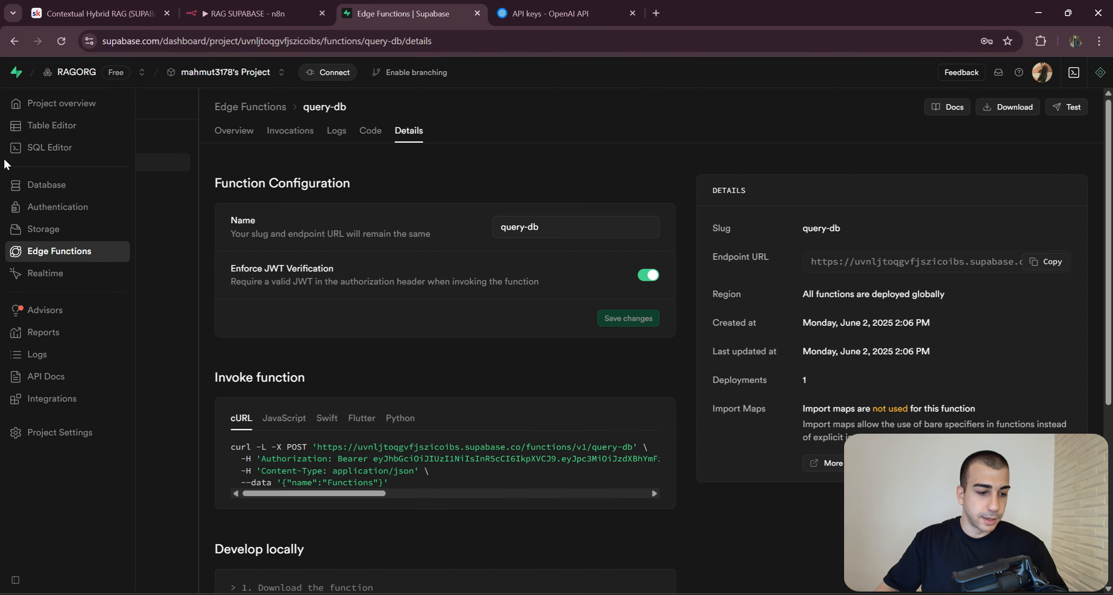
pyautogui.click(66, 131)
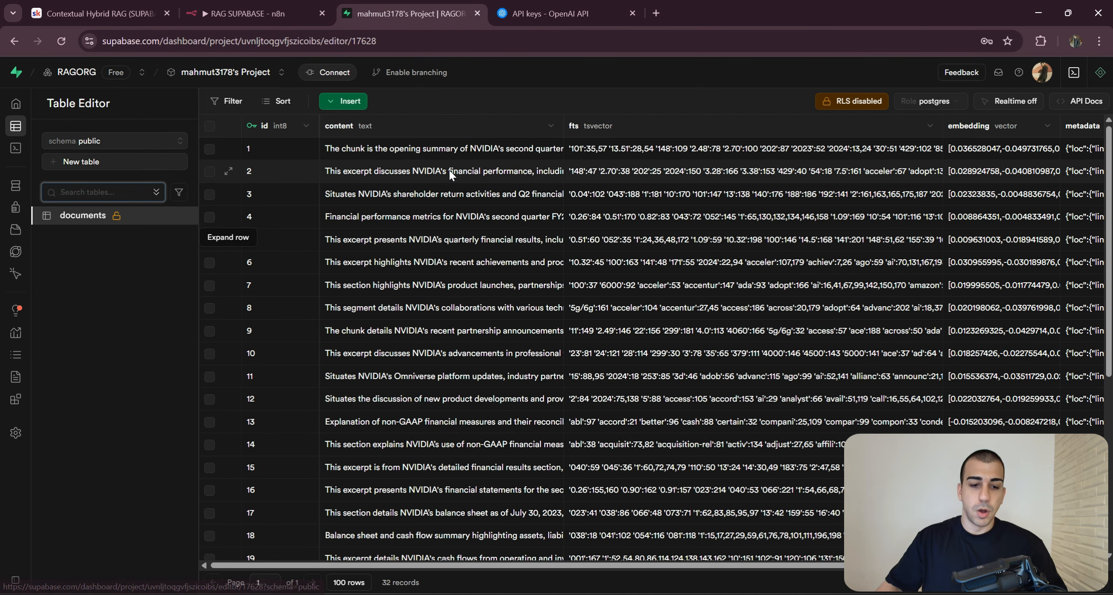
pyautogui.moveTo(563, 128); pyautogui.dragTo(554, 129)
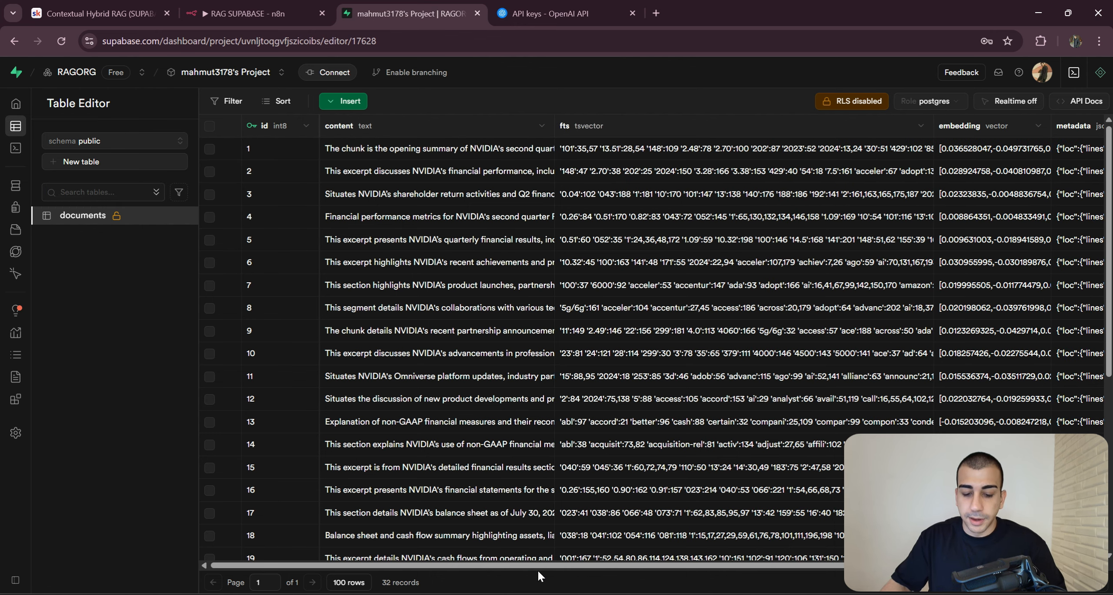
pyautogui.scroll(-2, 699, 564)
pyautogui.moveTo(698, 571); pyautogui.dragTo(674, 536)
pyautogui.scroll(2, 674, 536)
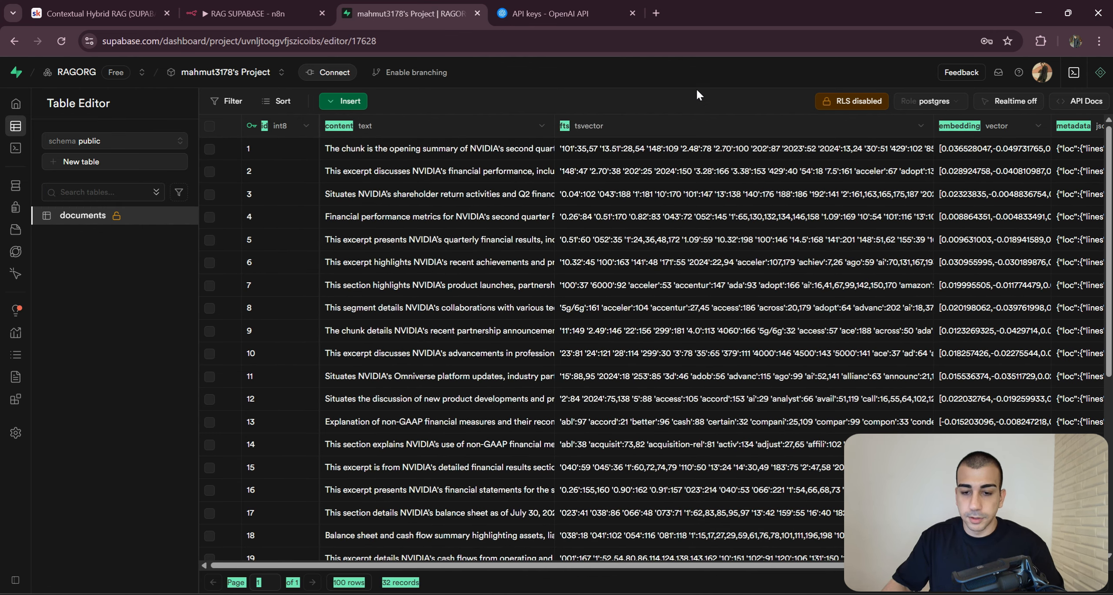